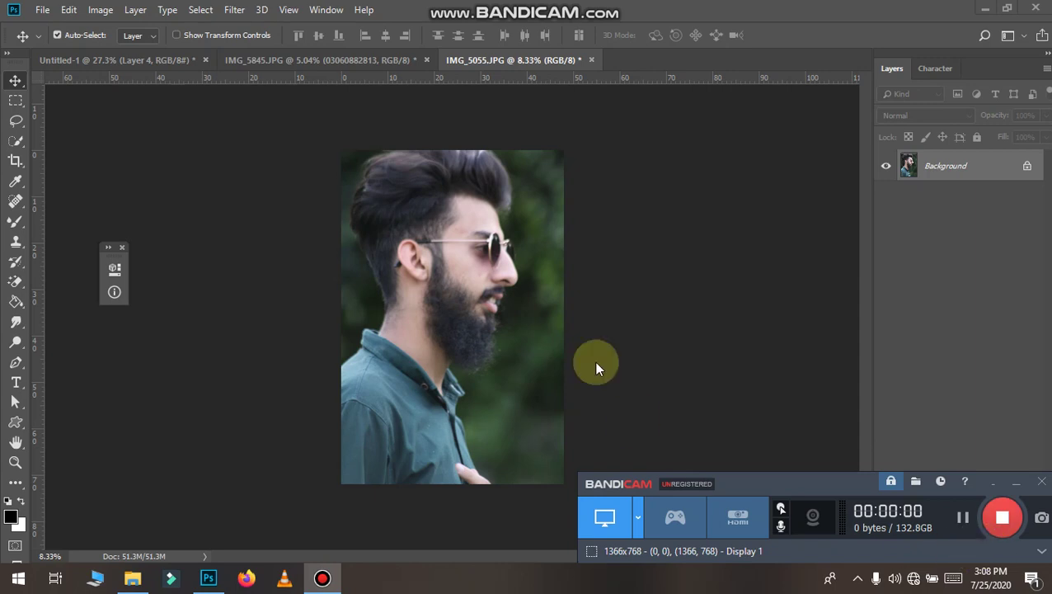
# Apply Camera Raw with Exposure +0.30, Contrast +37, Shadows +34, Clarity +18, Vibrance +18
pyautogui.click(585, 338)
pyautogui.click(223, 9)
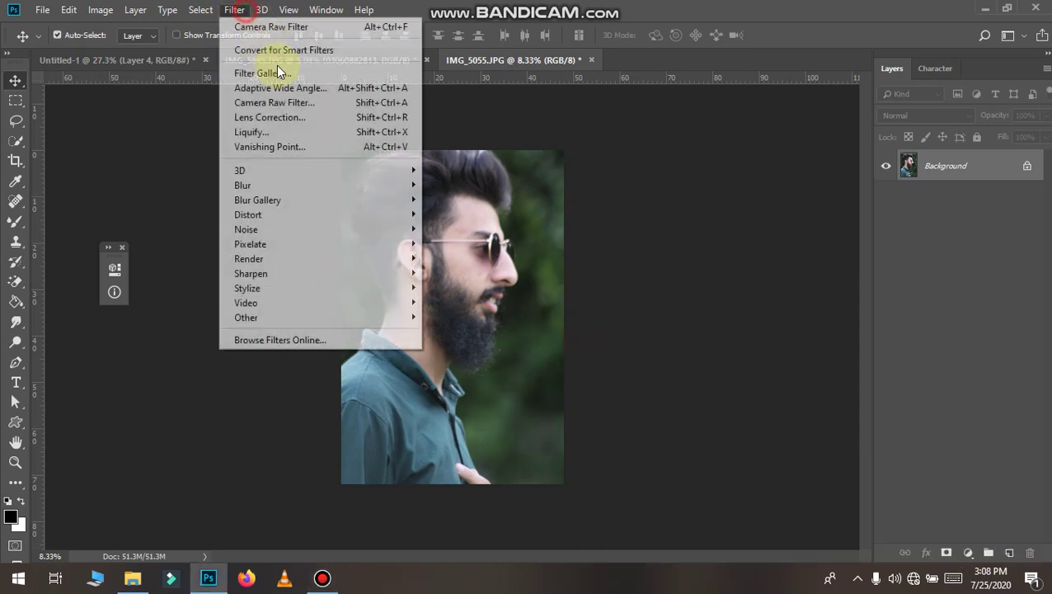
pyautogui.click(301, 101)
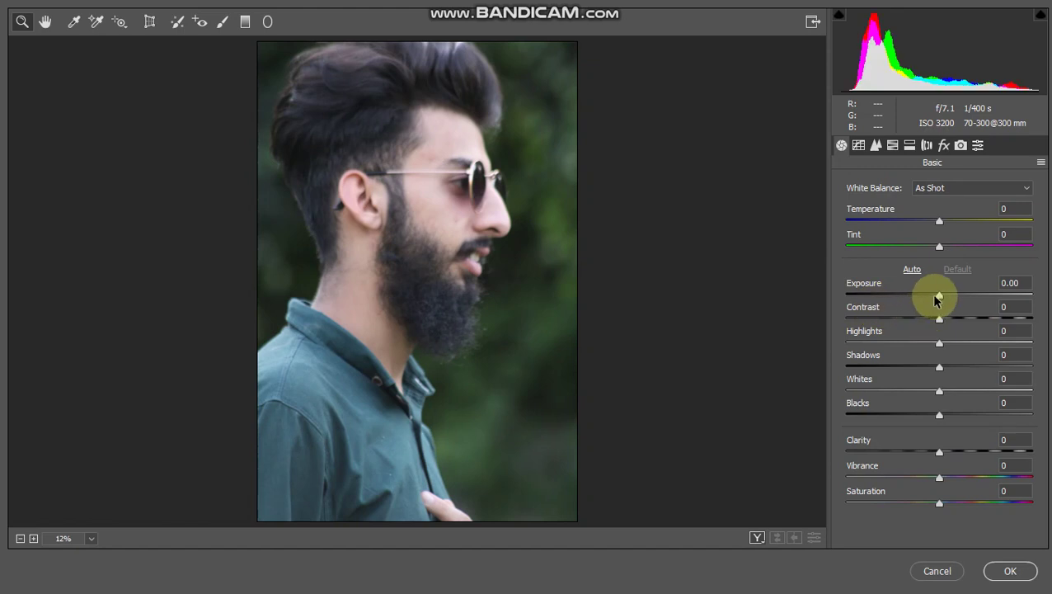
pyautogui.moveTo(934, 296)
pyautogui.mouseDown()
pyautogui.moveTo(1015, 328)
pyautogui.moveTo(971, 319)
pyautogui.moveTo(966, 350)
pyautogui.moveTo(958, 348)
pyautogui.moveTo(1013, 371)
pyautogui.moveTo(967, 383)
pyautogui.moveTo(991, 394)
pyautogui.moveTo(959, 397)
pyautogui.moveTo(1010, 422)
pyautogui.moveTo(902, 416)
pyautogui.moveTo(950, 418)
pyautogui.moveTo(960, 455)
pyautogui.moveTo(1007, 454)
pyautogui.moveTo(958, 455)
pyautogui.moveTo(951, 479)
pyautogui.moveTo(1038, 486)
pyautogui.moveTo(949, 496)
pyautogui.mouseUp()
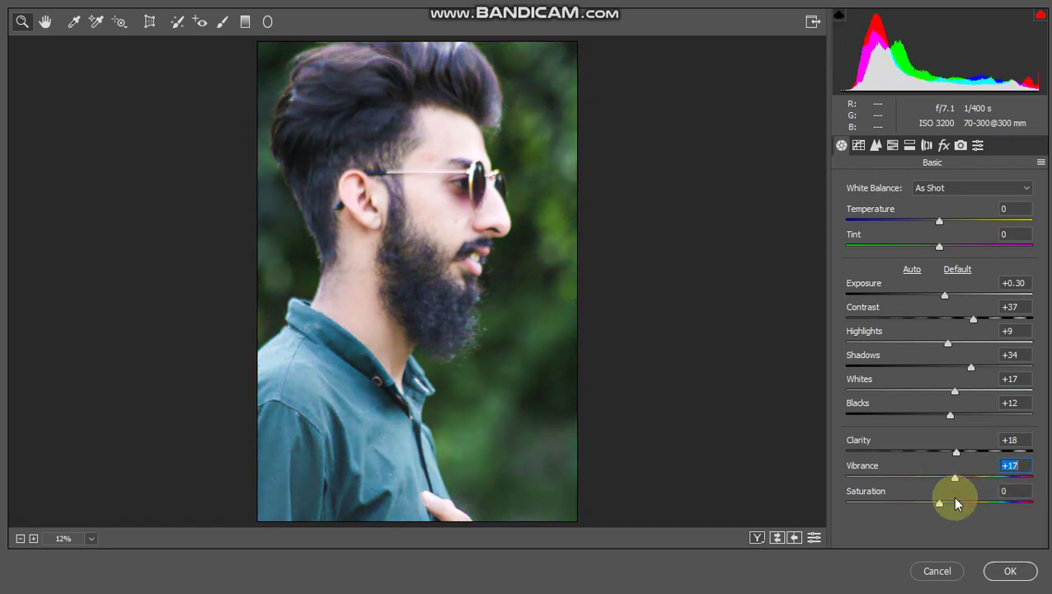
pyautogui.click(1008, 570)
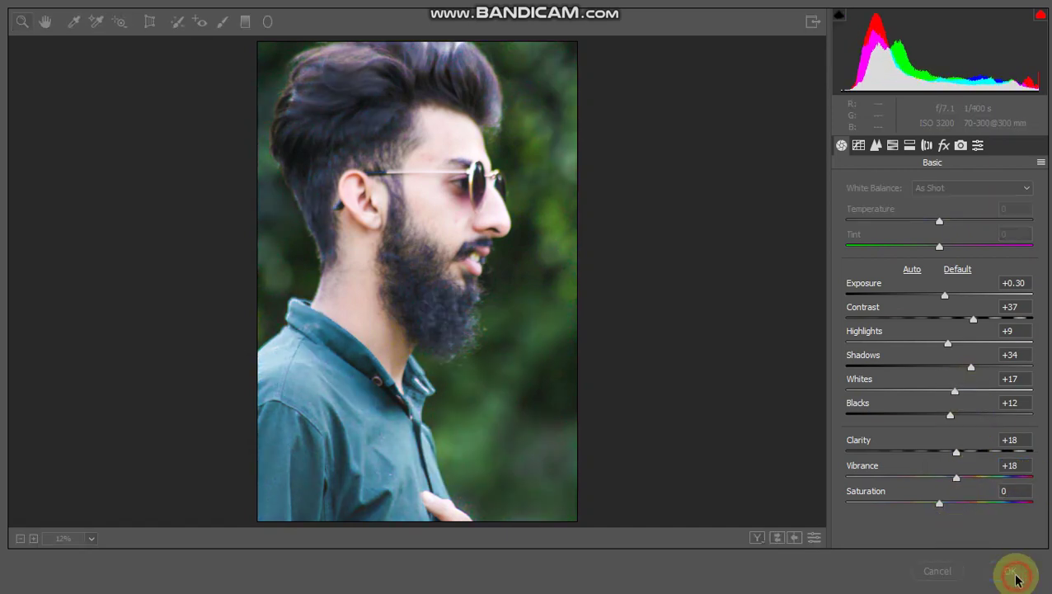
# Zoom in and smooth the forehead skin and the skin beside the nose with the Mixer Brush
pyautogui.scroll(3, 435, 245)
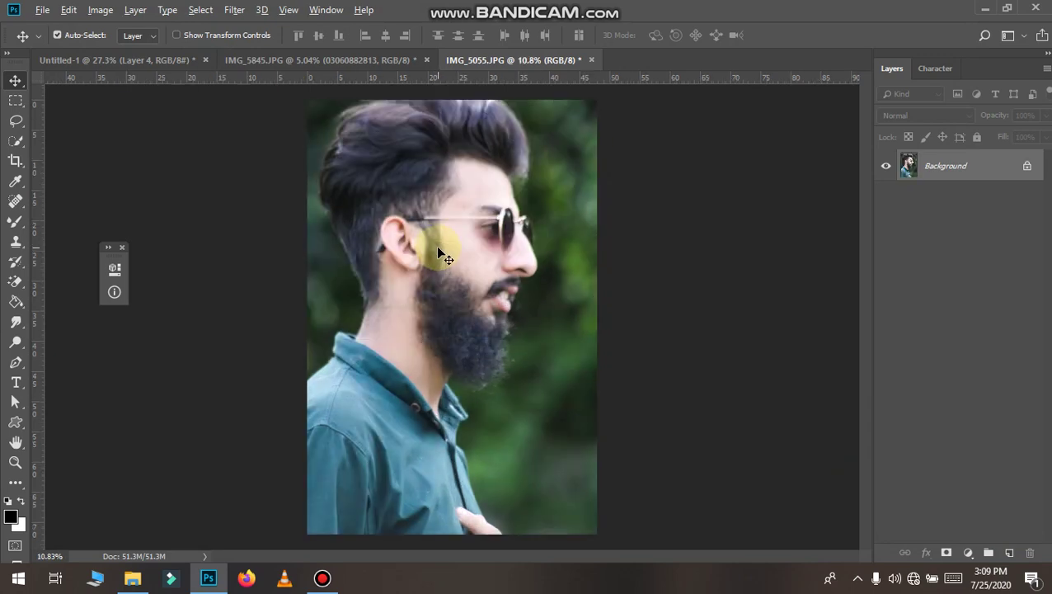
pyautogui.scroll(2, 528, 161)
pyautogui.scroll(2, 544, 190)
pyautogui.scroll(1, 568, 231)
pyautogui.scroll(2, 571, 234)
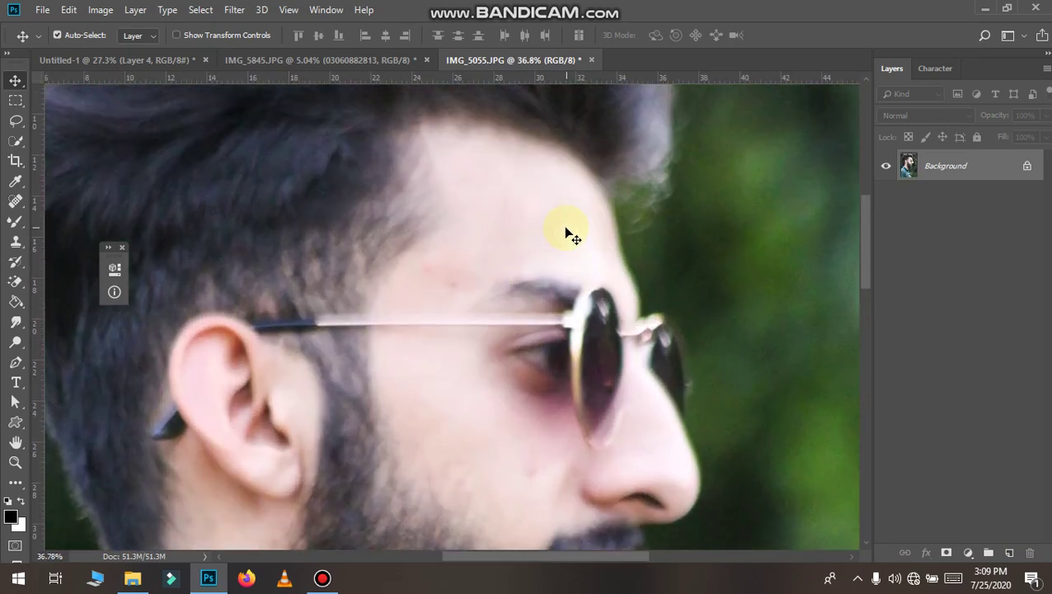
pyautogui.click(15, 221)
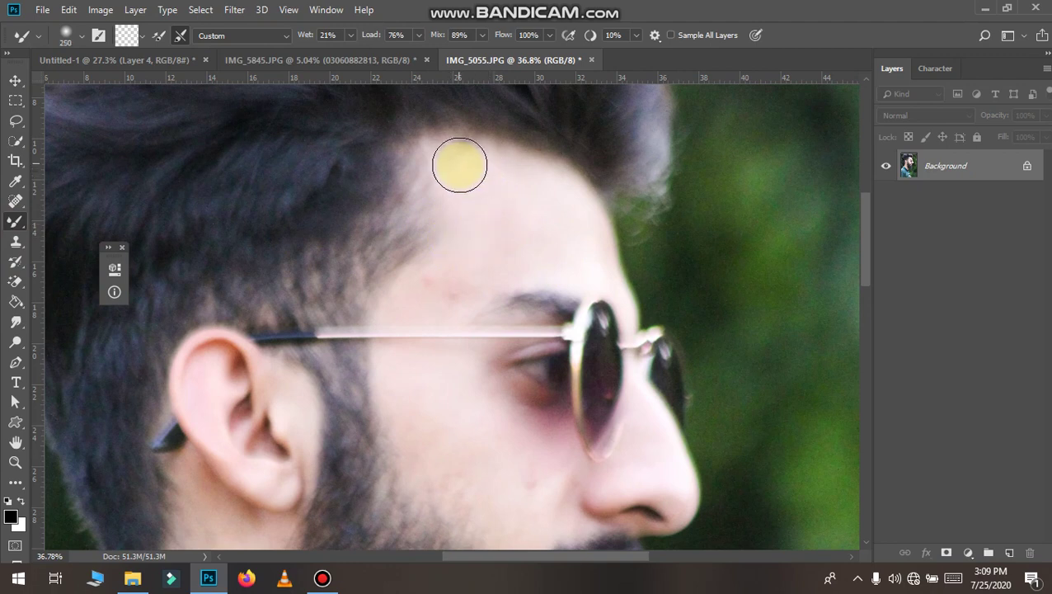
pyautogui.click(486, 202)
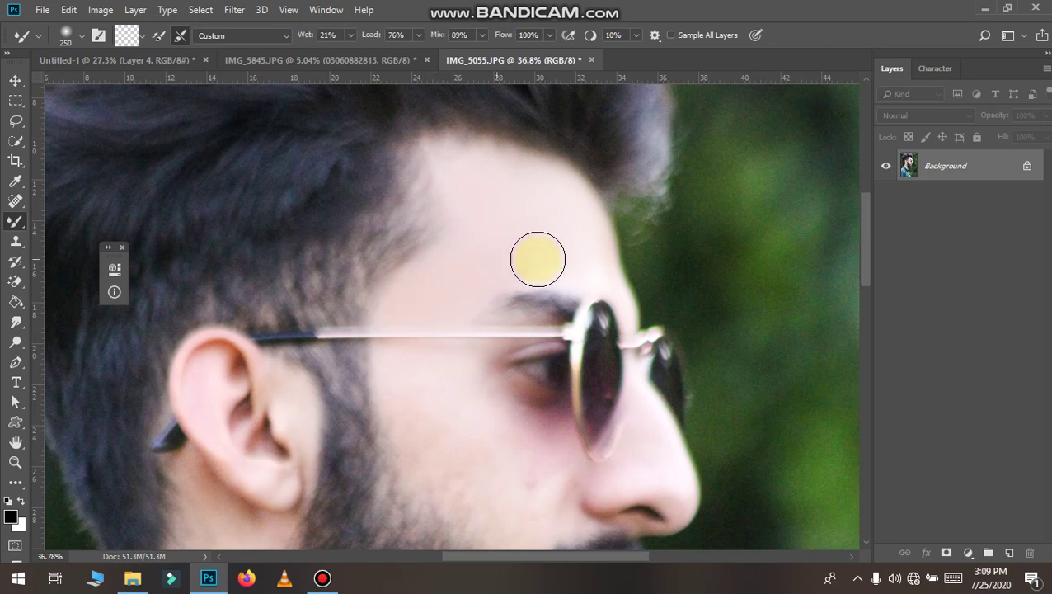
pyautogui.moveTo(538, 260); pyautogui.dragTo(601, 254)
pyautogui.scroll(-3, 495, 363)
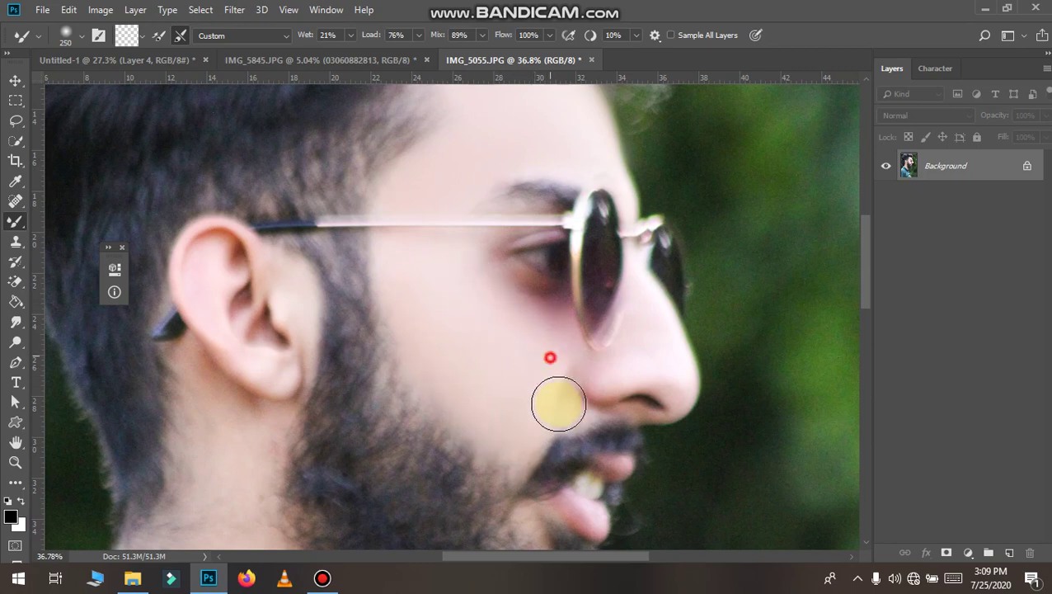
pyautogui.moveTo(655, 373); pyautogui.dragTo(649, 317)
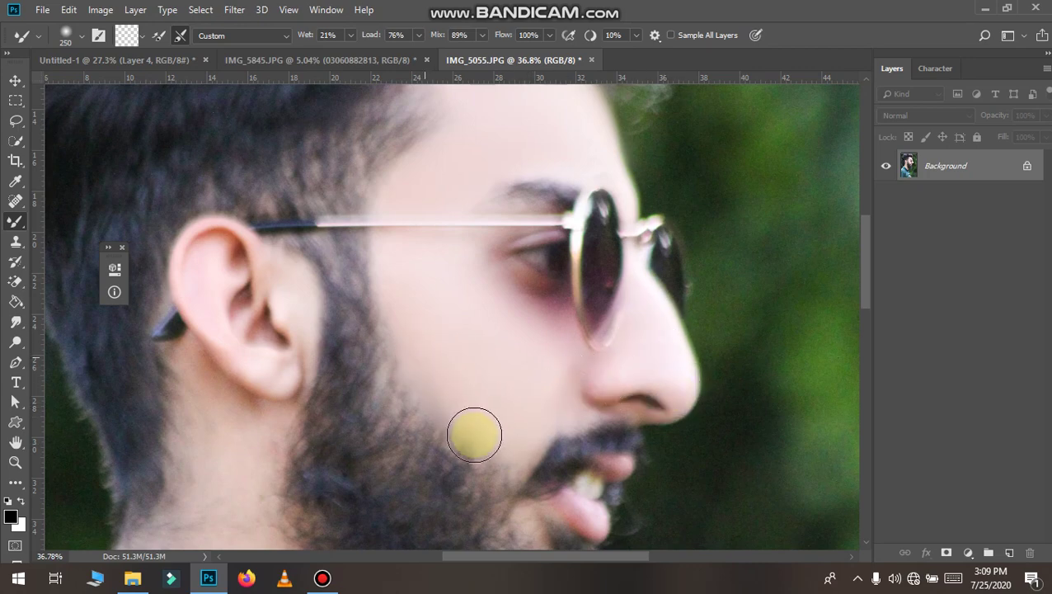
# Smooth the neck skin down to the collar, then zoom back out to the whole face
pyautogui.scroll(-2, 521, 459)
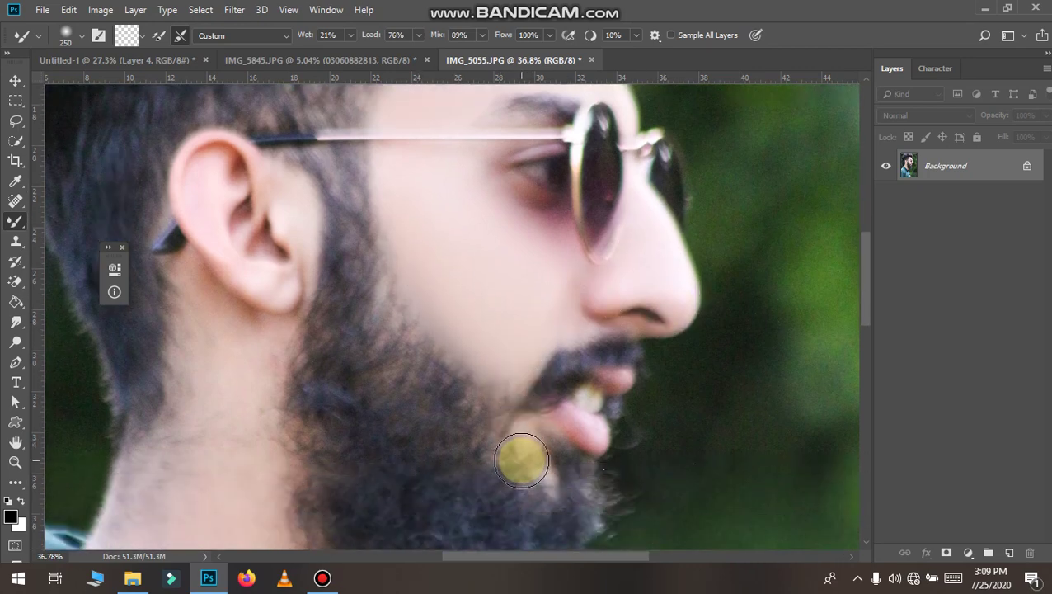
pyautogui.scroll(-3, 521, 459)
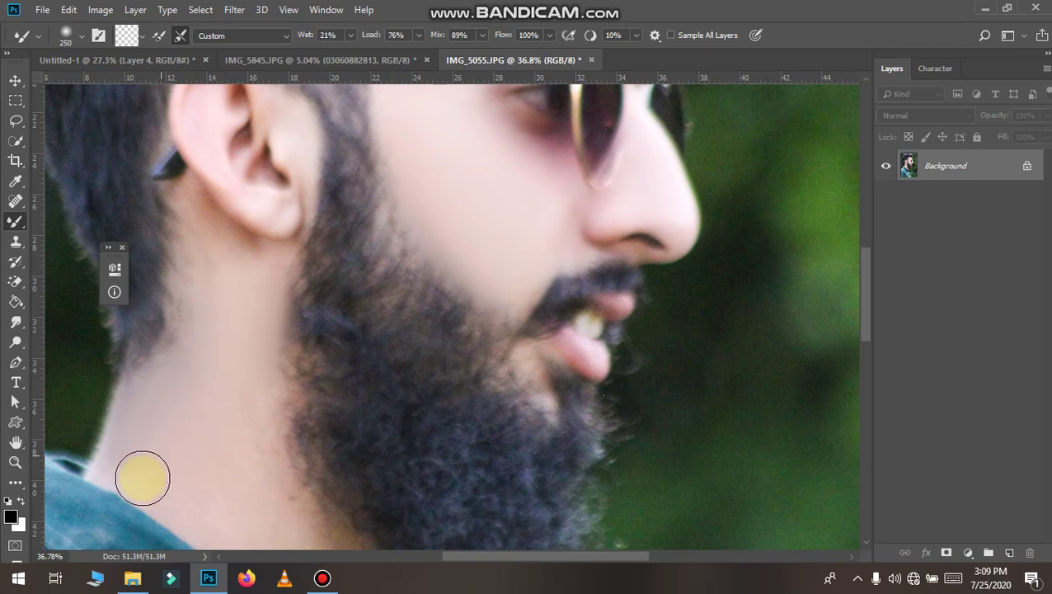
pyautogui.moveTo(142, 479); pyautogui.dragTo(145, 445)
pyautogui.scroll(-3, 190, 413)
pyautogui.click(172, 349)
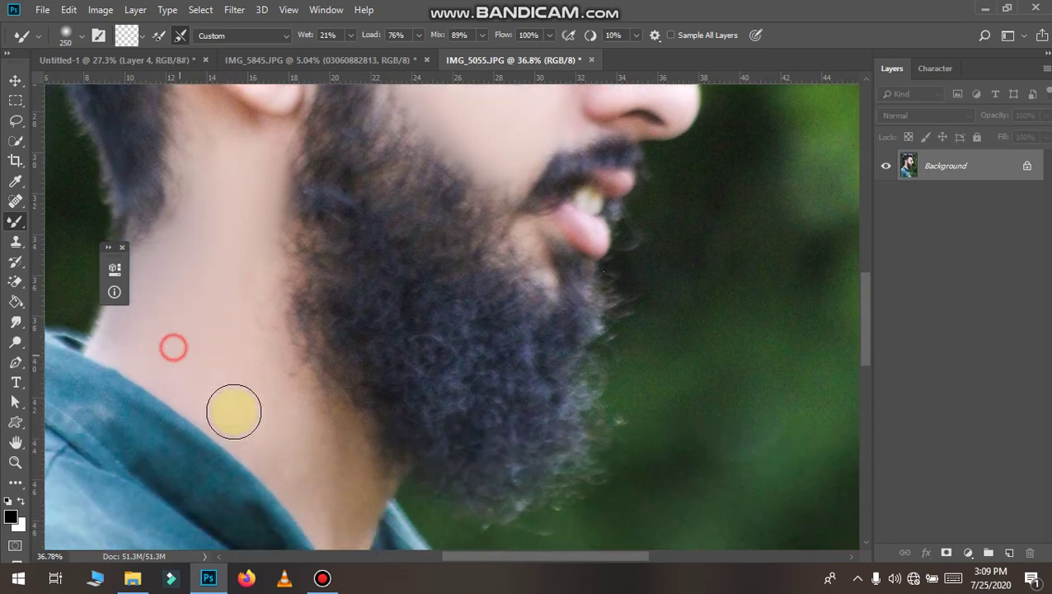
pyautogui.moveTo(236, 312)
pyautogui.mouseDown()
pyautogui.moveTo(341, 465)
pyautogui.moveTo(365, 567)
pyautogui.mouseUp()
pyautogui.hotkey('ctrl', '-')
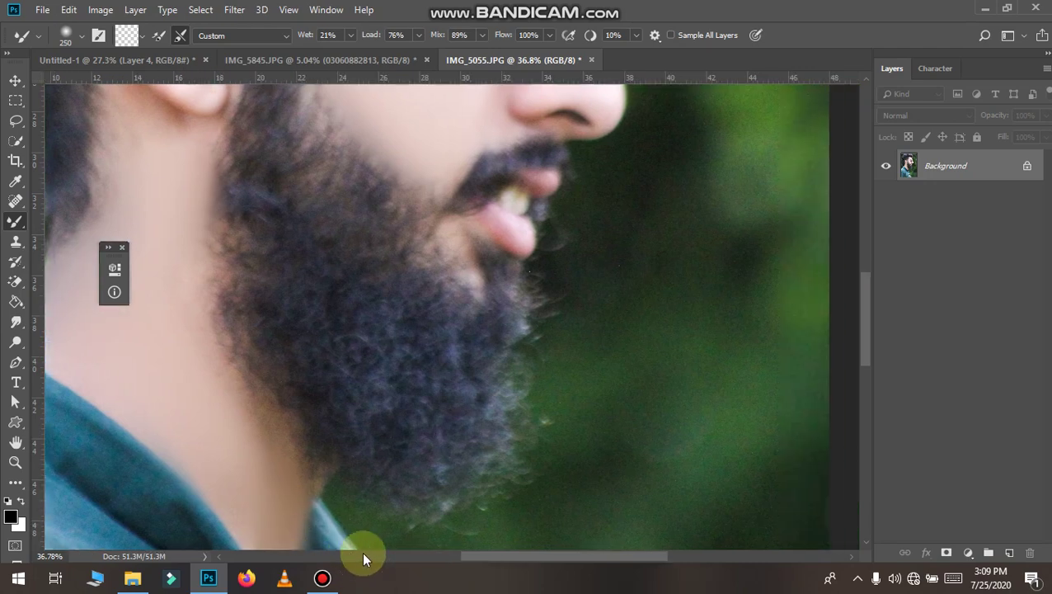
pyautogui.hotkey('ctrl', '-')
pyautogui.hotkey('ctrl', '-')
pyautogui.scroll(-5, 330, 498)
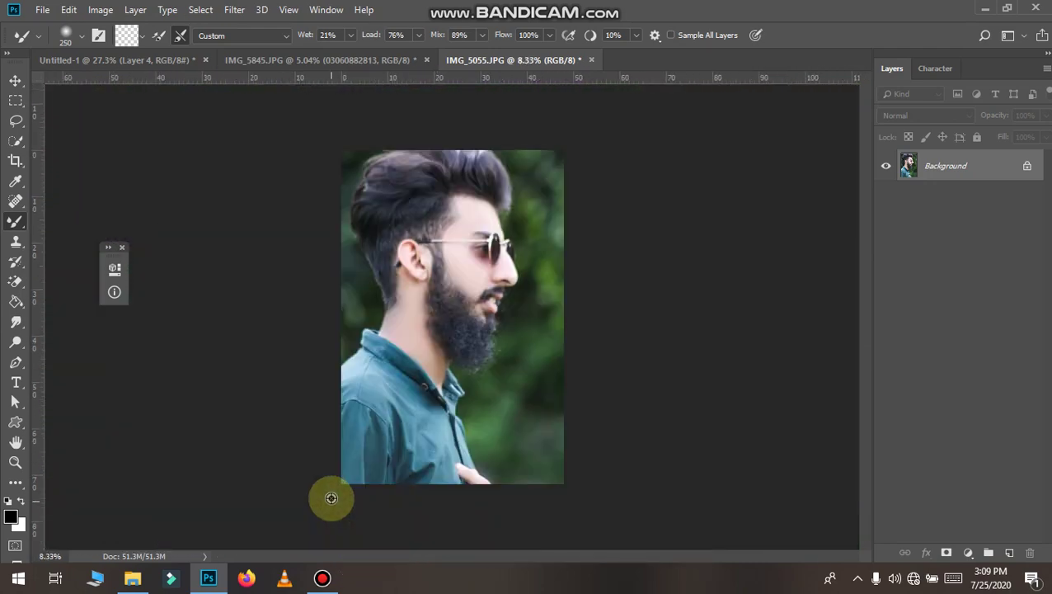
# In a second Camera Raw pass, shift the Greens and Yellows hue to +100
pyautogui.scroll(1, 399, 380)
pyautogui.click(235, 10)
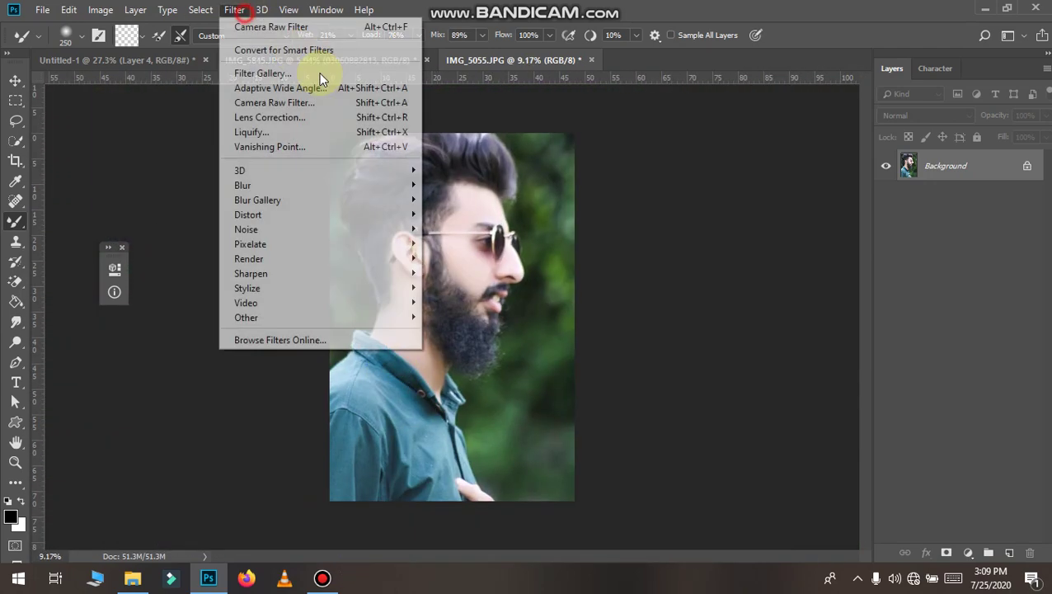
pyautogui.click(330, 104)
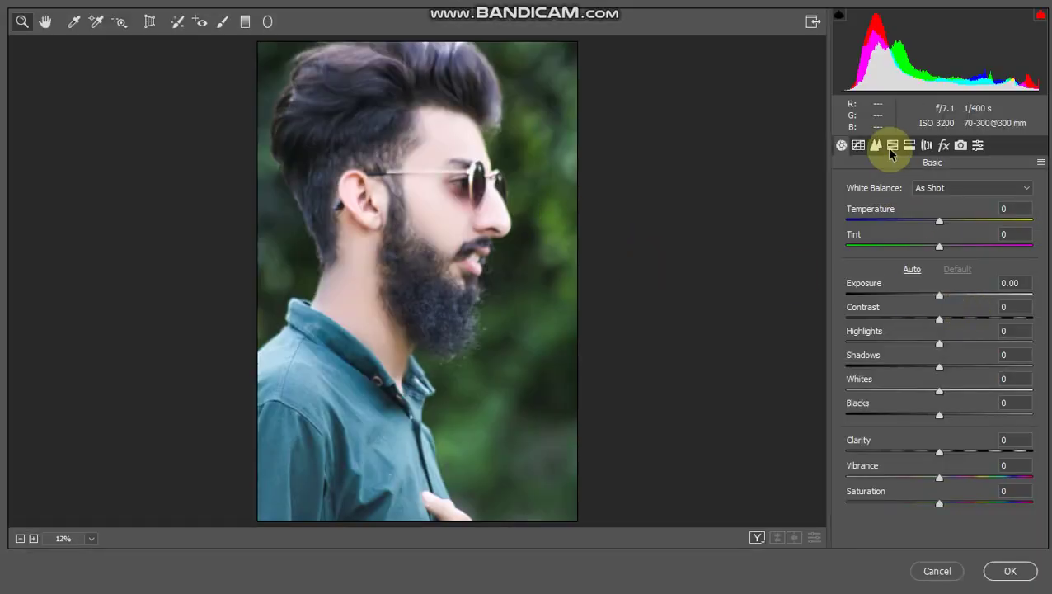
pyautogui.click(891, 147)
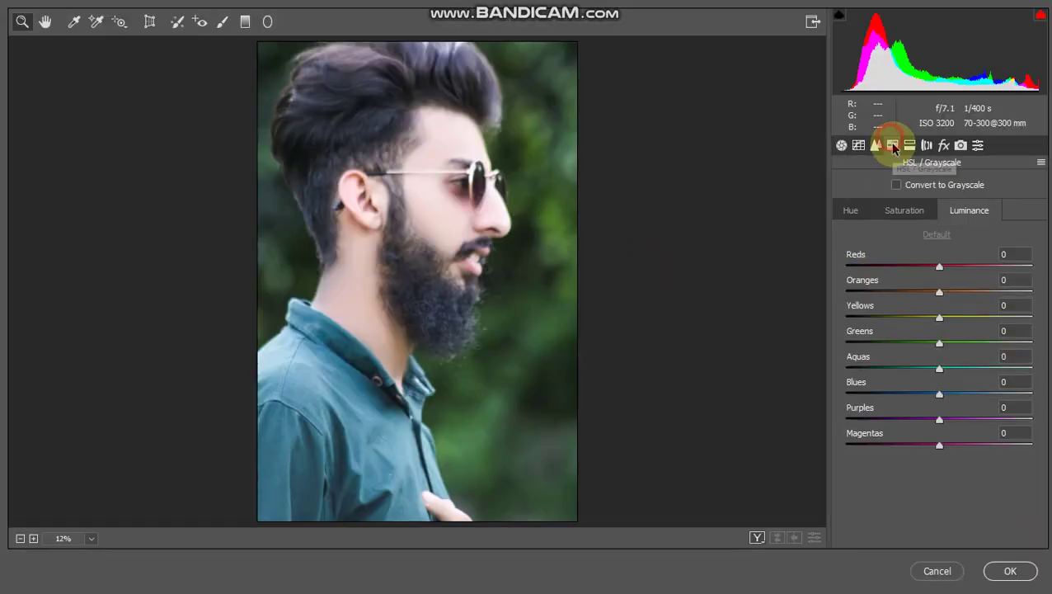
pyautogui.click(852, 212)
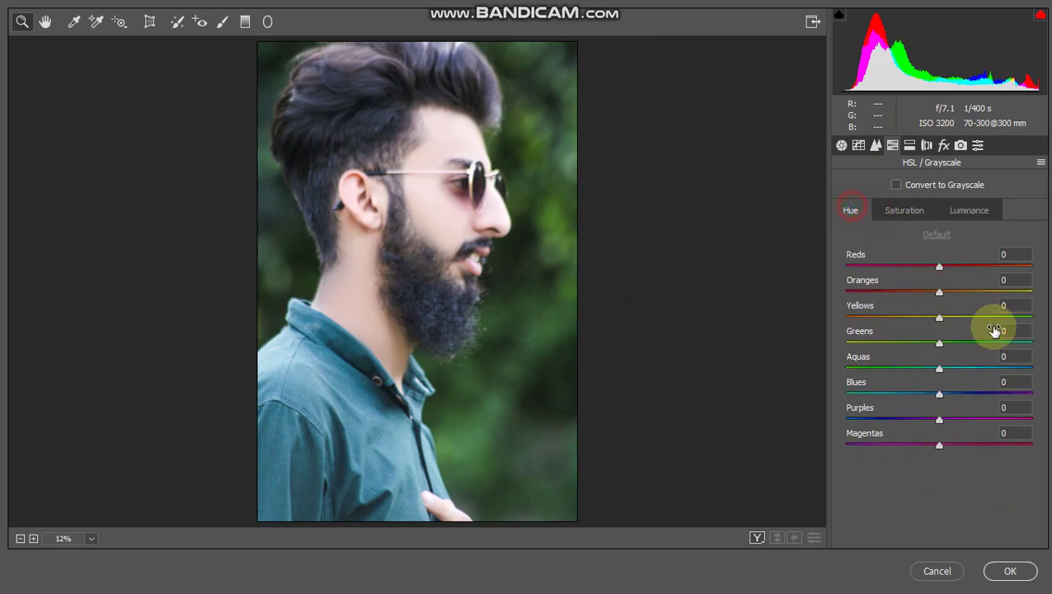
pyautogui.moveTo(944, 343); pyautogui.dragTo(1031, 338)
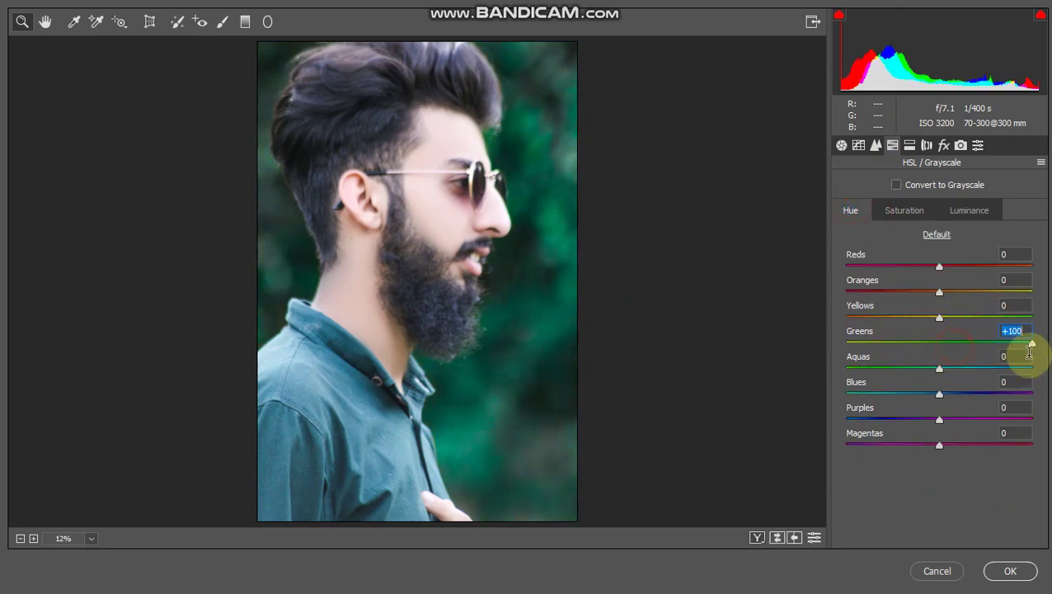
pyautogui.moveTo(980, 365); pyautogui.dragTo(704, 360)
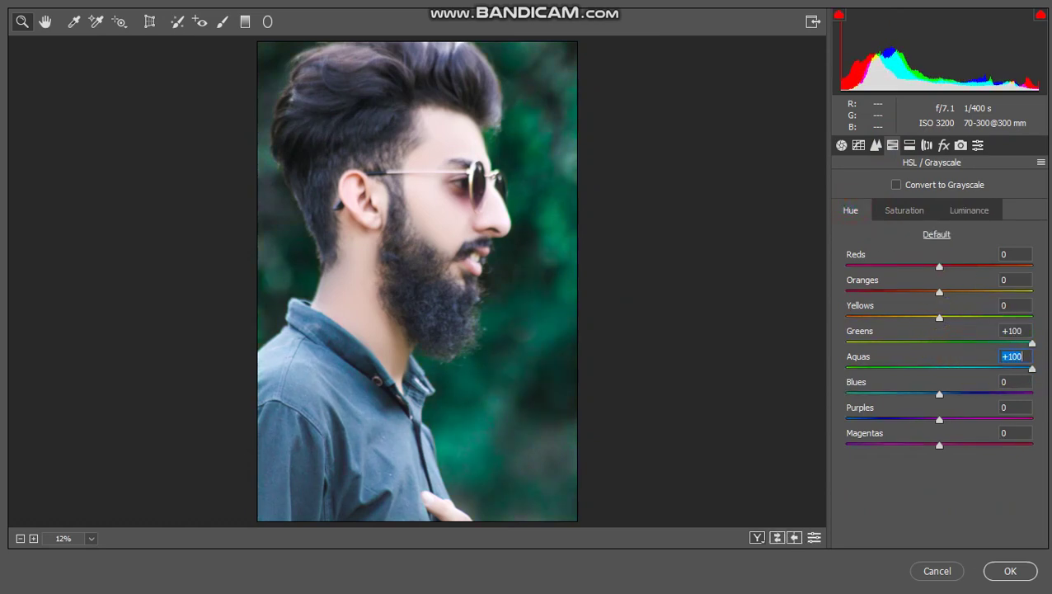
pyautogui.moveTo(928, 396)
pyautogui.mouseDown()
pyautogui.moveTo(904, 398)
pyautogui.moveTo(949, 407)
pyautogui.mouseUp()
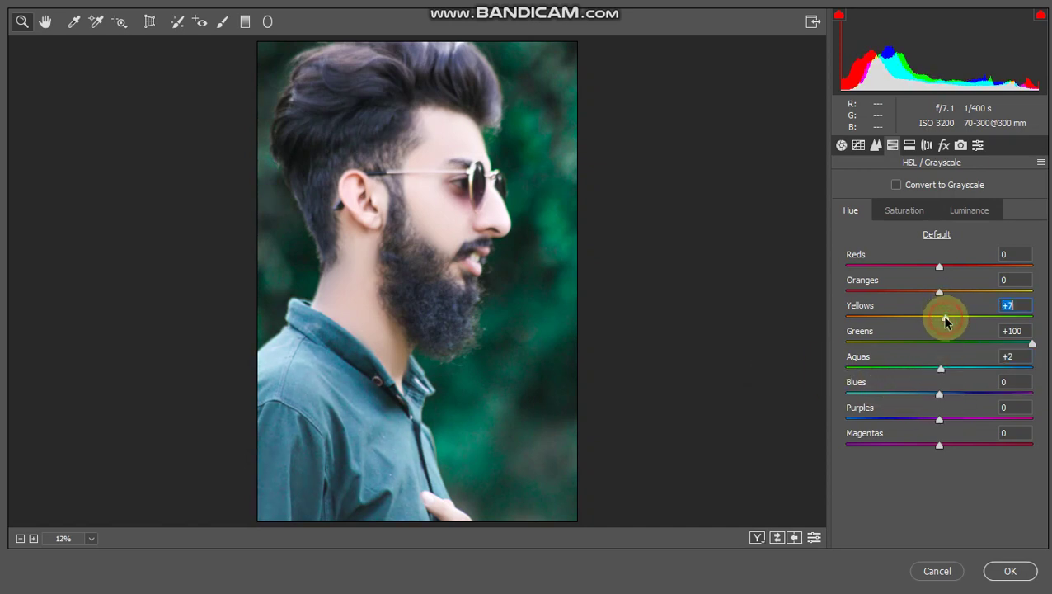
pyautogui.moveTo(945, 321); pyautogui.dragTo(1031, 319)
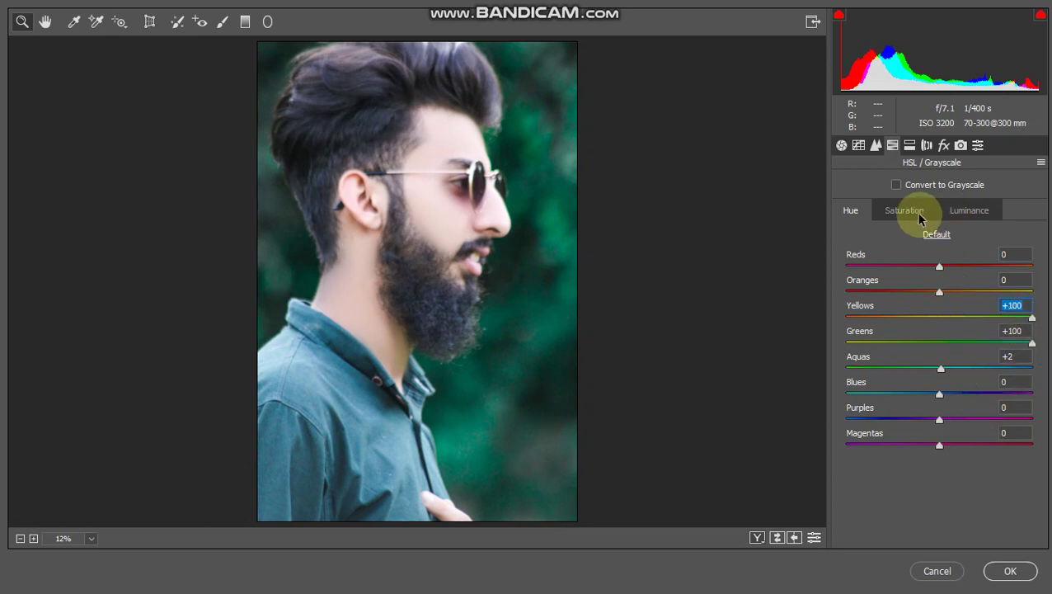
# Raise Yellows and Greens saturation to +100 and apply the filter
pyautogui.click(905, 211)
pyautogui.moveTo(963, 318); pyautogui.dragTo(1031, 317)
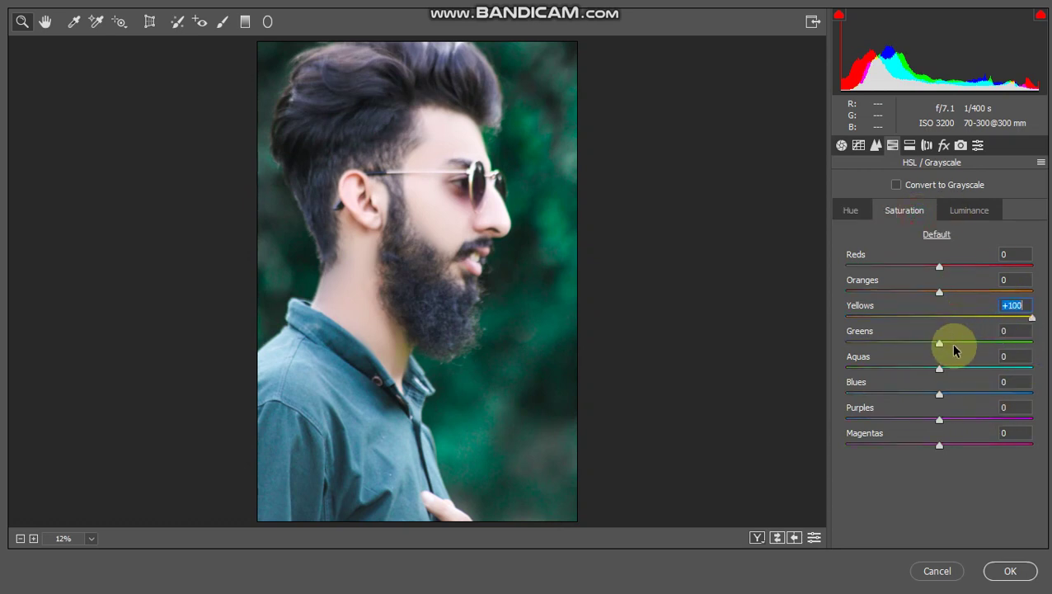
pyautogui.moveTo(953, 347); pyautogui.dragTo(1034, 345)
pyautogui.click(1003, 577)
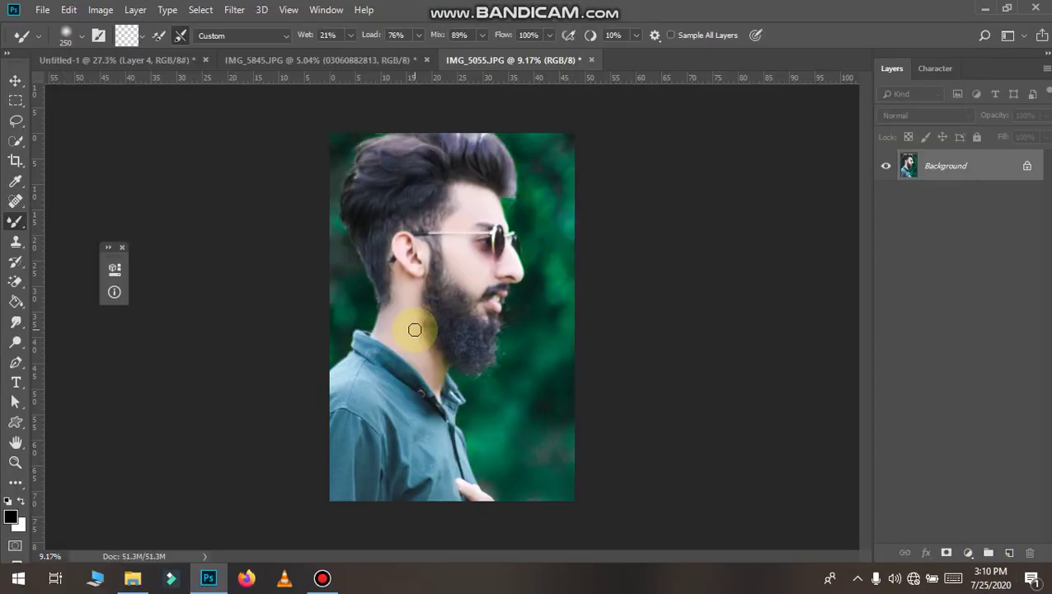
# Add a Selective Color layer with Greens at Cyan +100, Magenta -39, Yellow -55, Black -40
pyautogui.click(968, 552)
pyautogui.click(971, 537)
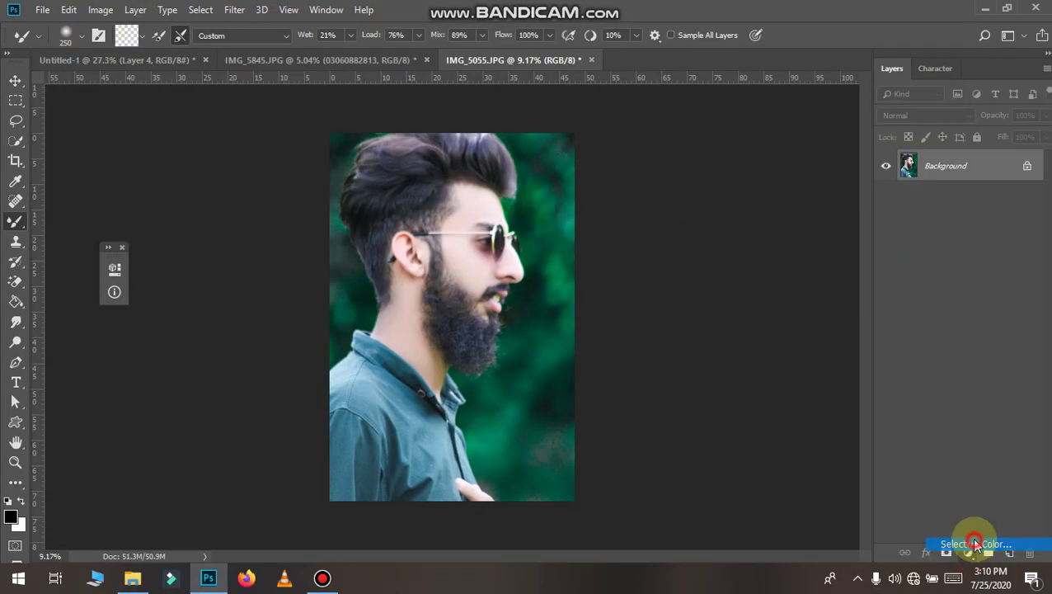
pyautogui.click(235, 329)
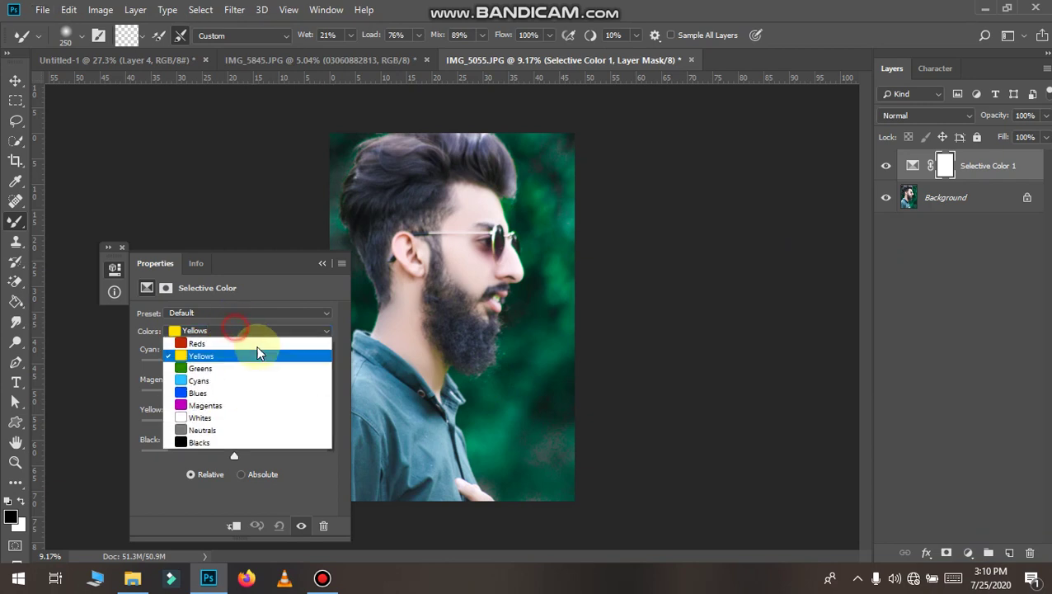
pyautogui.click(241, 366)
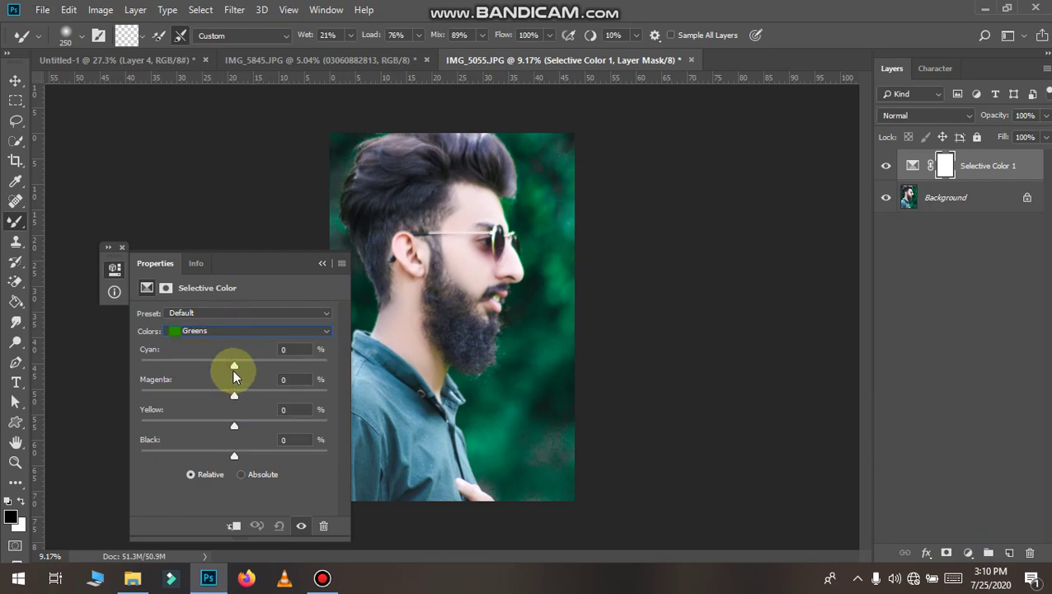
pyautogui.moveTo(250, 367); pyautogui.dragTo(326, 365)
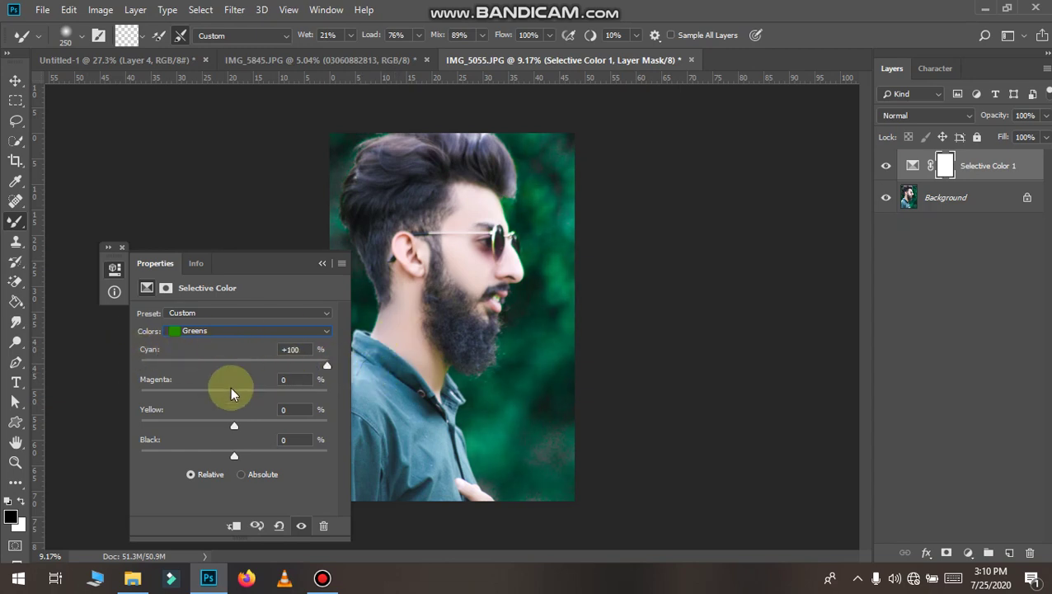
pyautogui.moveTo(187, 388)
pyautogui.mouseDown()
pyautogui.moveTo(169, 388)
pyautogui.moveTo(359, 384)
pyautogui.moveTo(183, 391)
pyautogui.moveTo(338, 383)
pyautogui.moveTo(197, 389)
pyautogui.mouseUp()
pyautogui.moveTo(239, 425)
pyautogui.mouseDown()
pyautogui.moveTo(367, 418)
pyautogui.moveTo(156, 409)
pyautogui.moveTo(183, 416)
pyautogui.mouseUp()
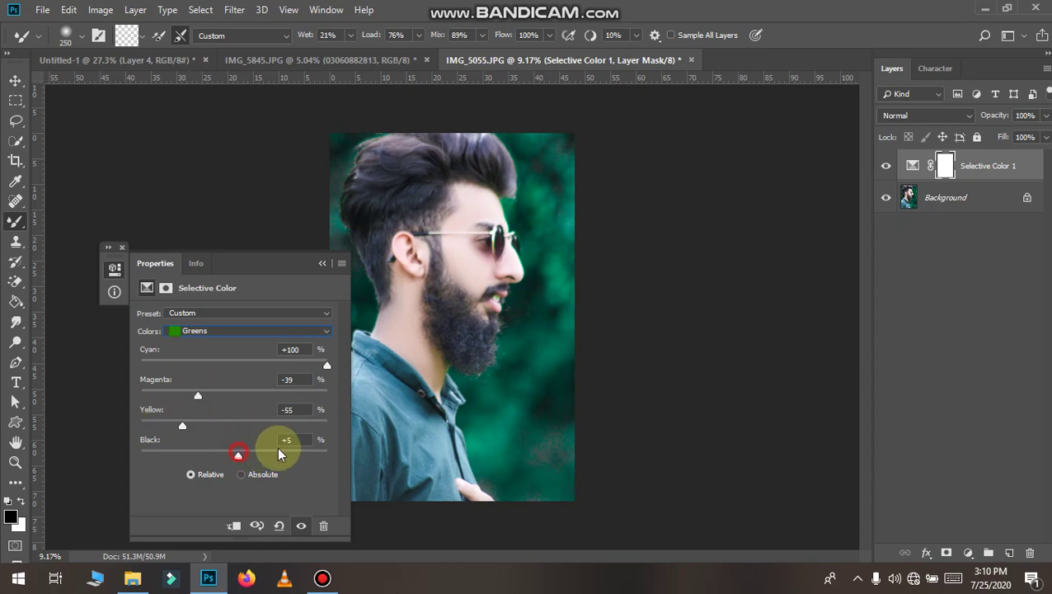
pyautogui.moveTo(278, 452); pyautogui.dragTo(198, 442)
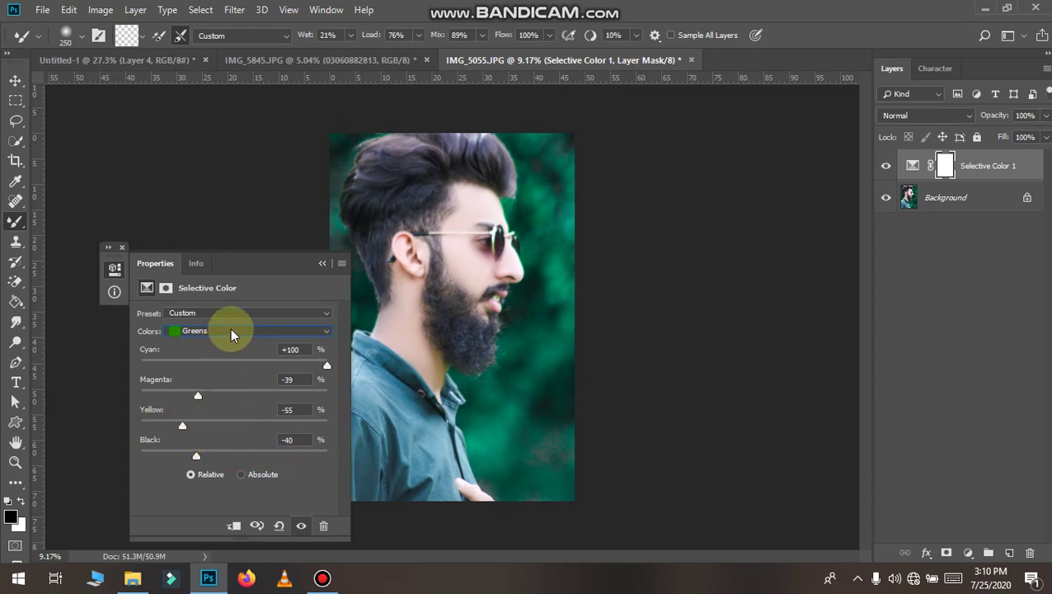
pyautogui.click(231, 332)
# Set the Selective Color Cyans range to Cyan +18, Magenta +100, Yellow -100, Black +100
pyautogui.click(233, 371)
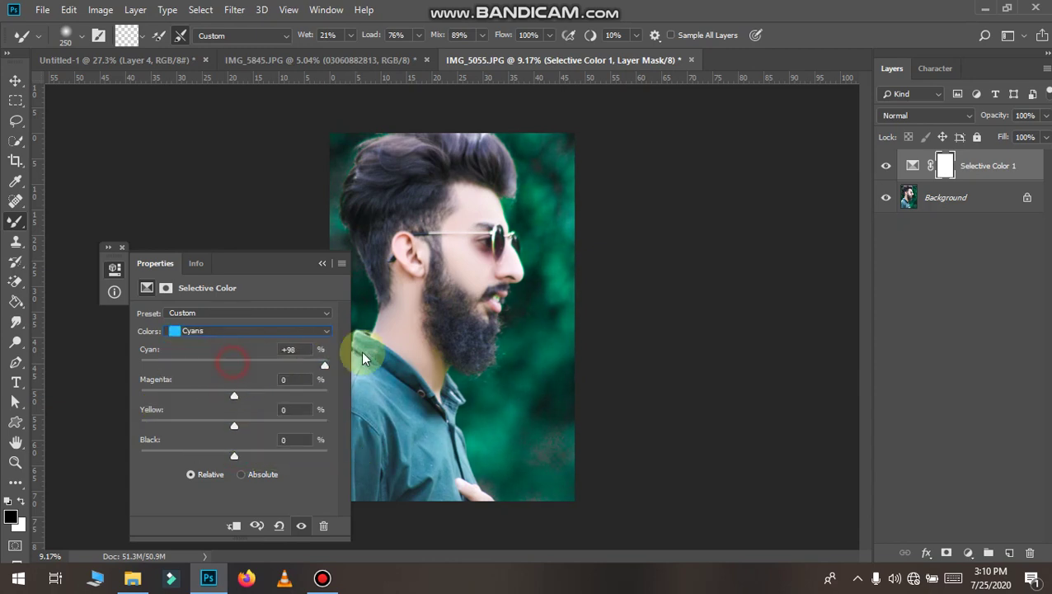
pyautogui.moveTo(324, 365)
pyautogui.mouseDown()
pyautogui.moveTo(179, 365)
pyautogui.moveTo(325, 365)
pyautogui.mouseUp()
pyautogui.moveTo(236, 395); pyautogui.dragTo(327, 395)
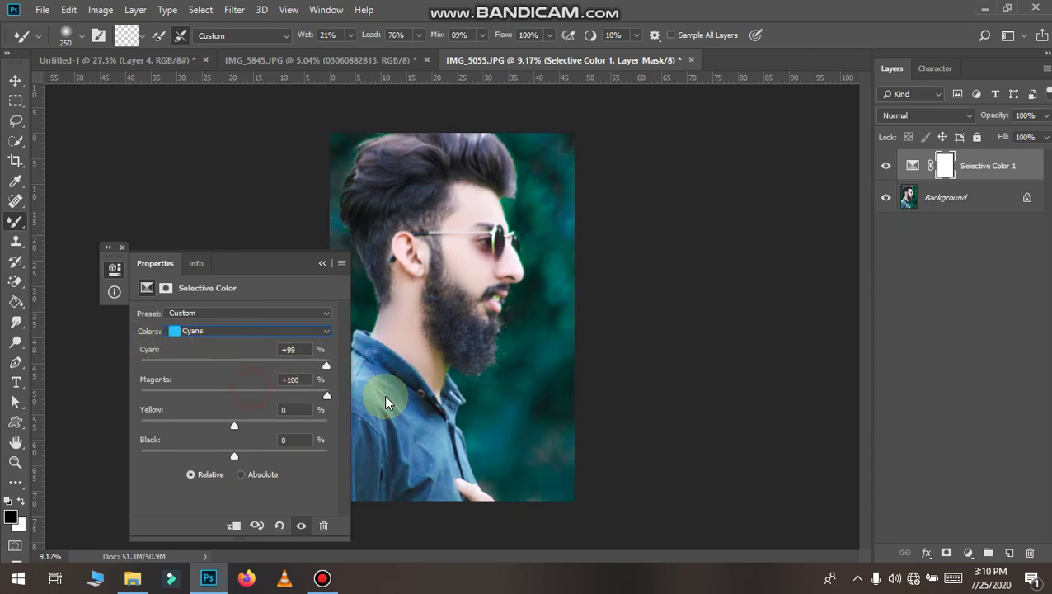
pyautogui.click(252, 366)
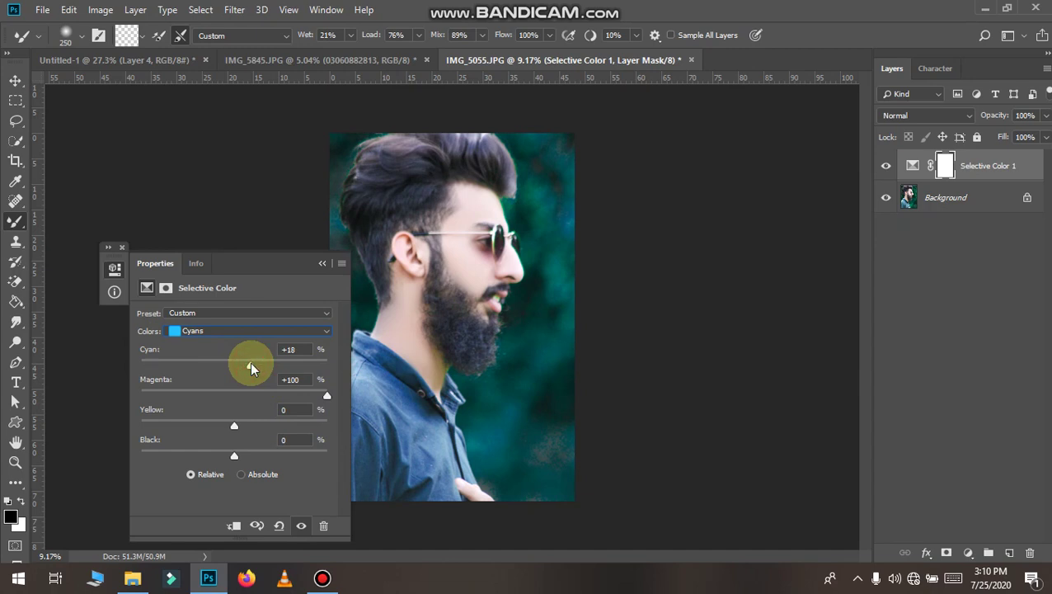
pyautogui.moveTo(235, 425); pyautogui.dragTo(93, 405)
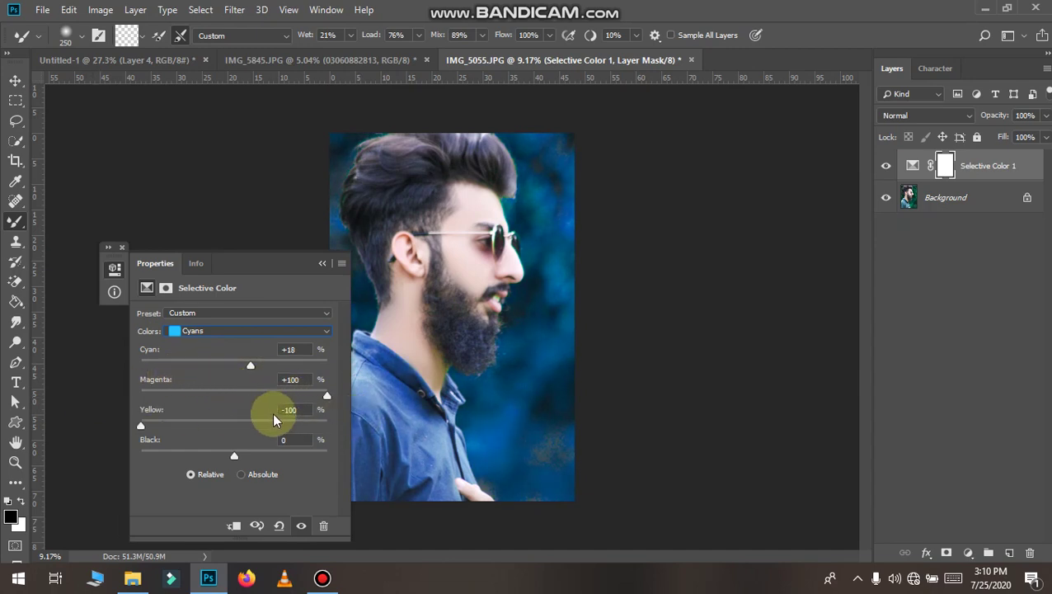
pyautogui.moveTo(266, 266); pyautogui.dragTo(219, 252)
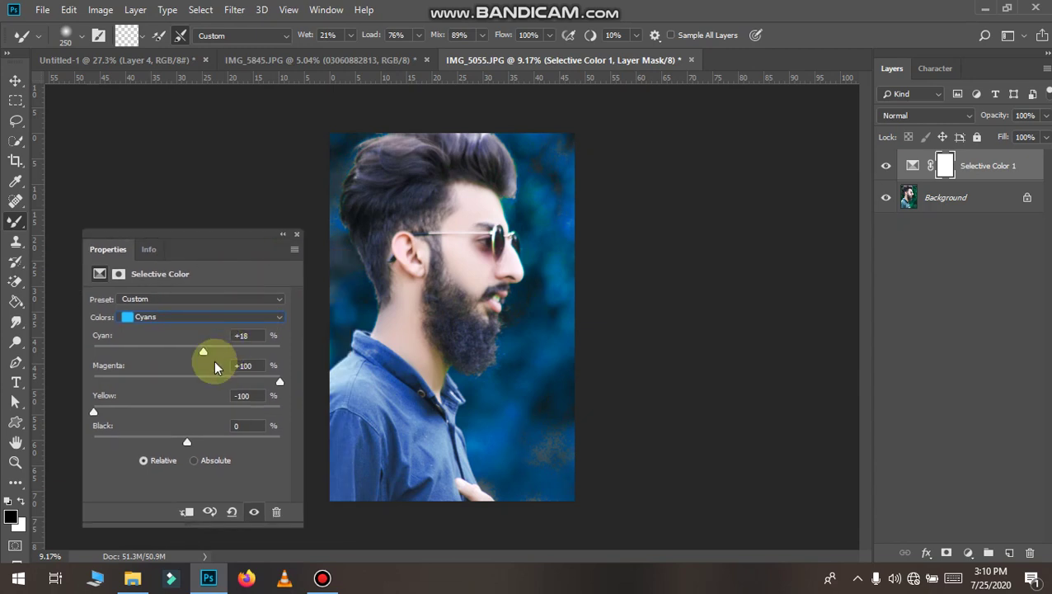
pyautogui.moveTo(187, 442)
pyautogui.mouseDown()
pyautogui.moveTo(80, 441)
pyautogui.moveTo(326, 458)
pyautogui.mouseUp()
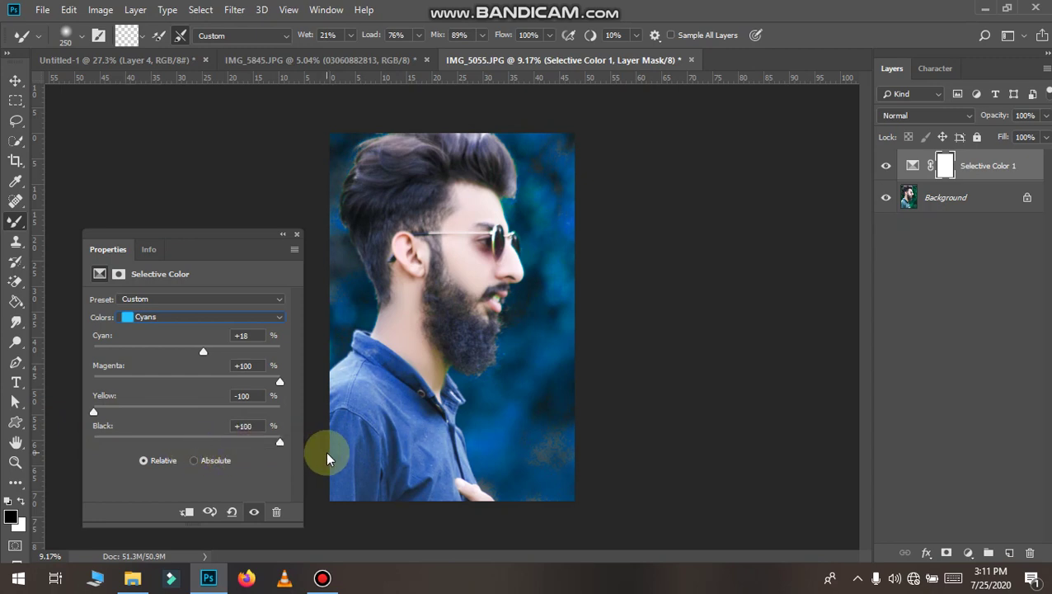
# Retune the Selective Color Greens range to Magenta +19 and Black -21
pyautogui.click(213, 318)
pyautogui.click(219, 353)
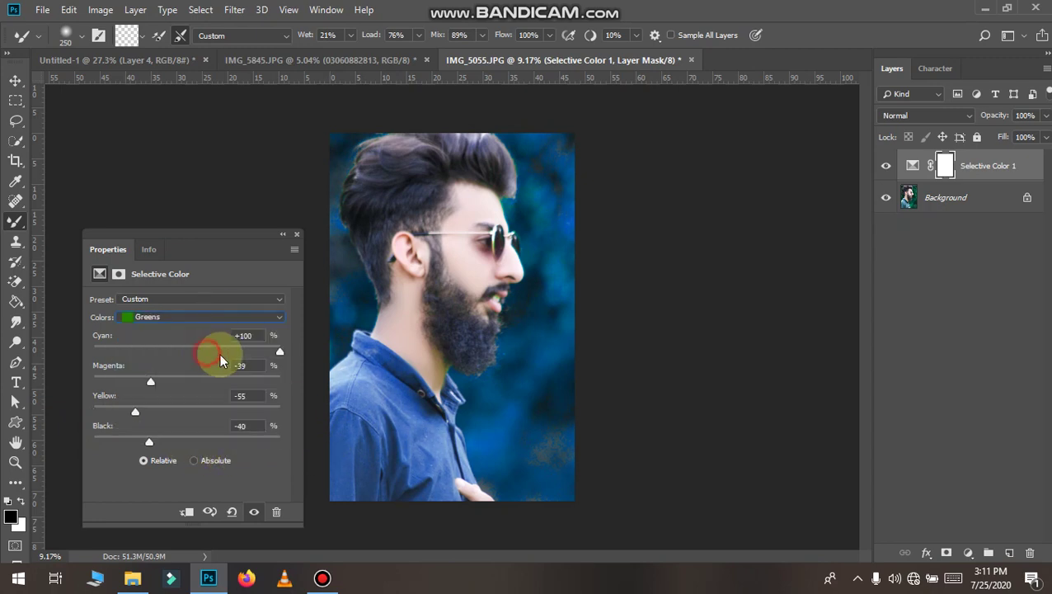
pyautogui.moveTo(128, 380)
pyautogui.mouseDown()
pyautogui.moveTo(255, 384)
pyautogui.moveTo(19, 364)
pyautogui.moveTo(277, 376)
pyautogui.moveTo(95, 363)
pyautogui.moveTo(371, 364)
pyautogui.moveTo(122, 359)
pyautogui.moveTo(313, 360)
pyautogui.moveTo(153, 353)
pyautogui.mouseUp()
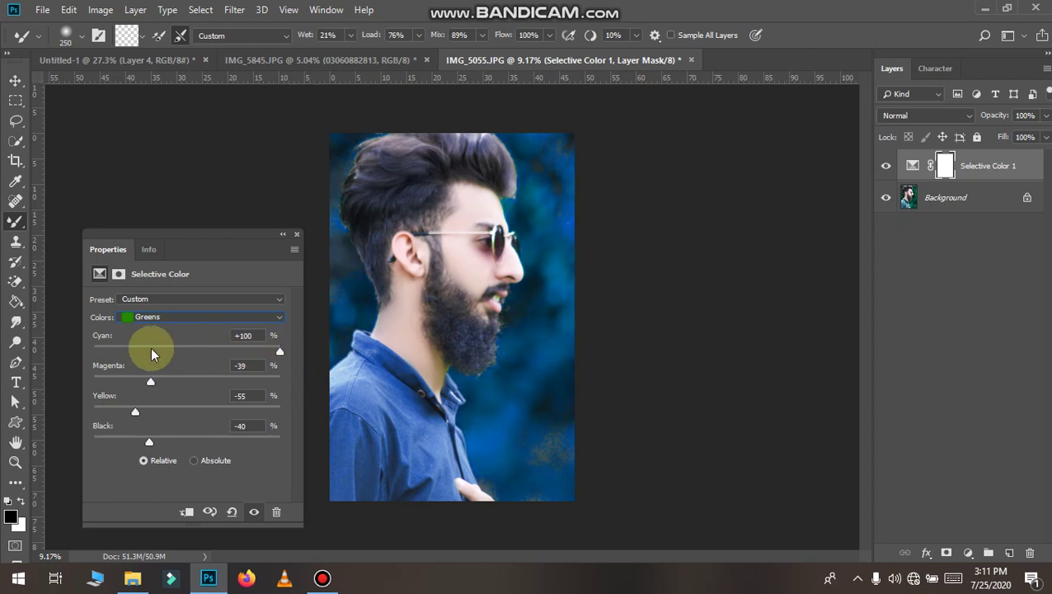
pyautogui.moveTo(153, 439)
pyautogui.mouseDown()
pyautogui.moveTo(288, 432)
pyautogui.moveTo(82, 423)
pyautogui.moveTo(282, 429)
pyautogui.moveTo(166, 427)
pyautogui.mouseUp()
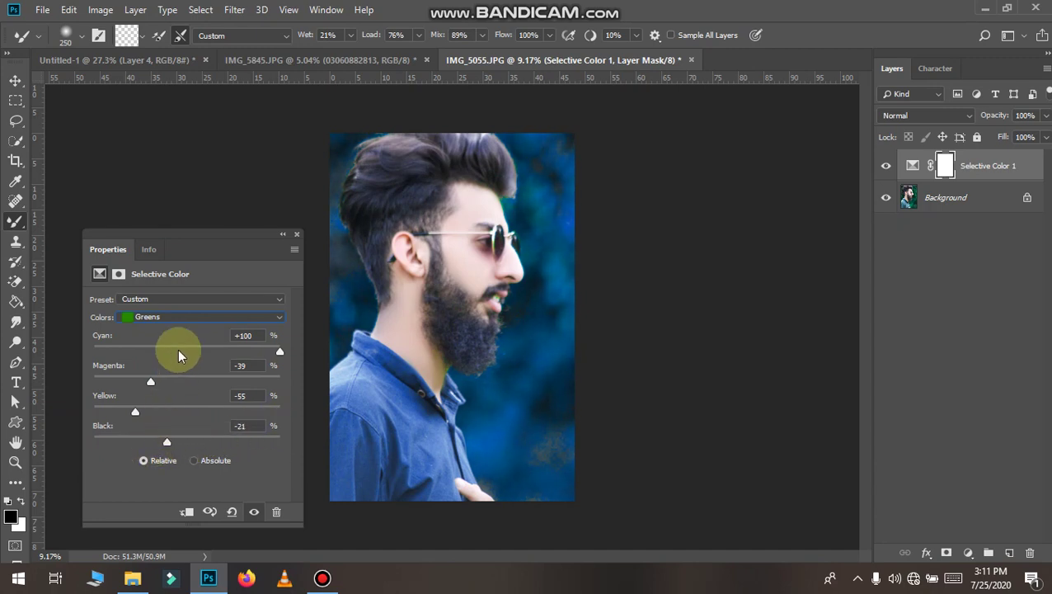
pyautogui.moveTo(151, 380); pyautogui.dragTo(210, 386)
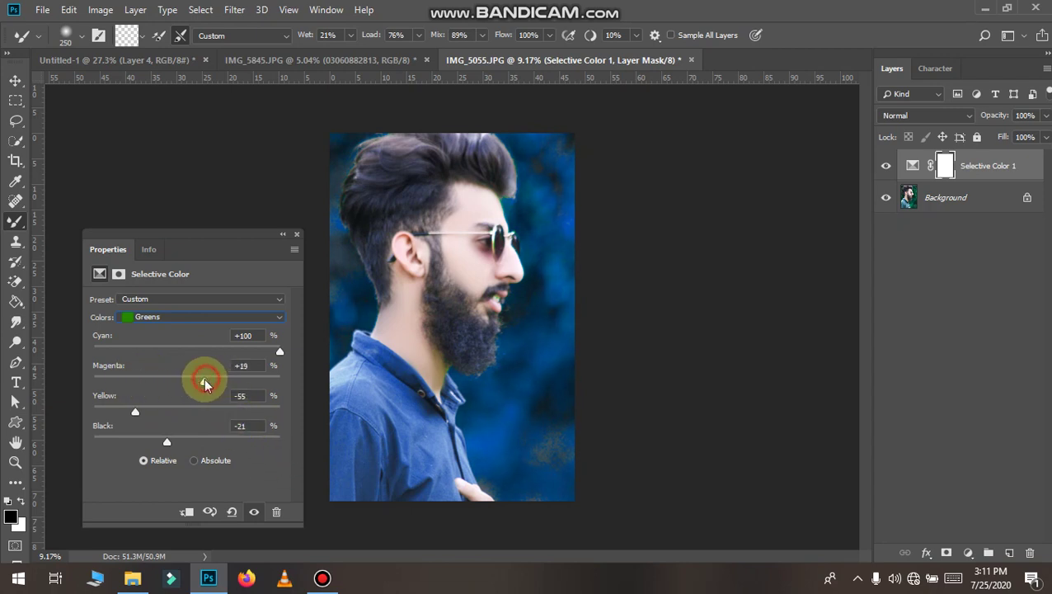
# Place the Royal Photographers watermark logo from the desktop into the photo
pyautogui.click(281, 234)
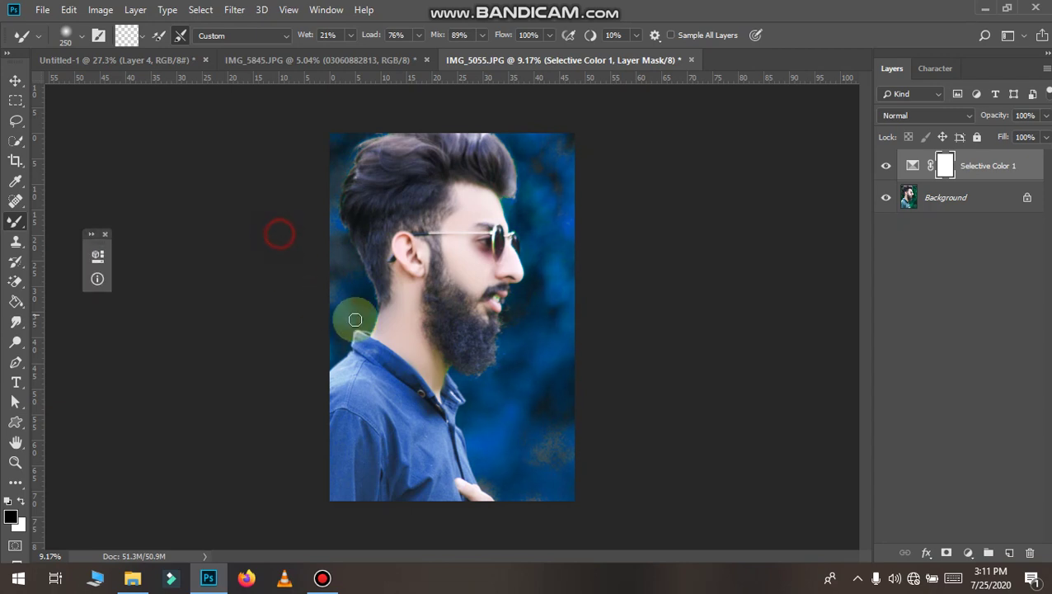
pyautogui.scroll(-2, 470, 305)
pyautogui.scroll(2, 470, 294)
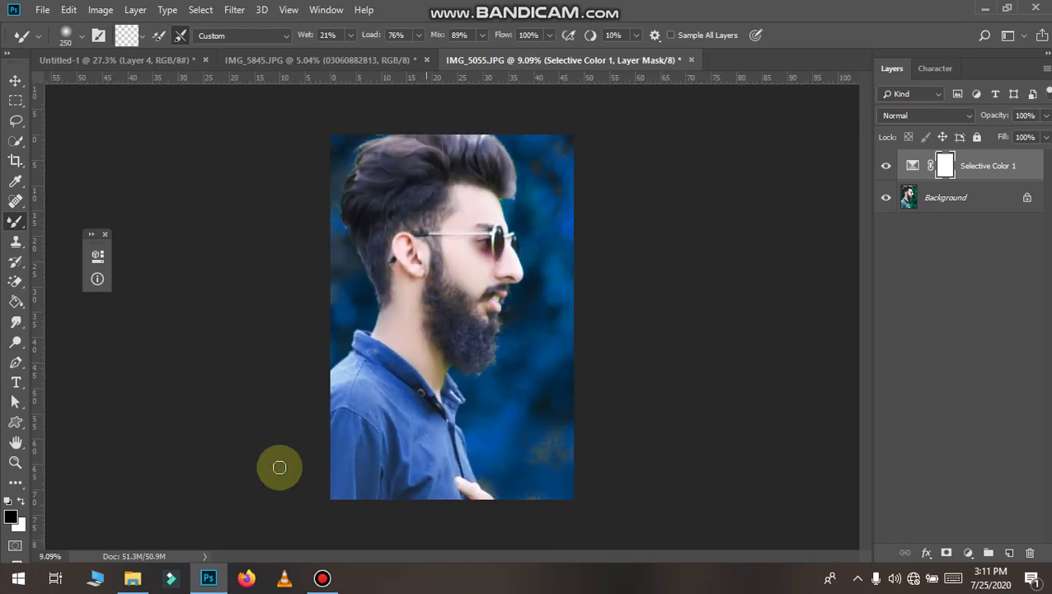
pyautogui.click(206, 581)
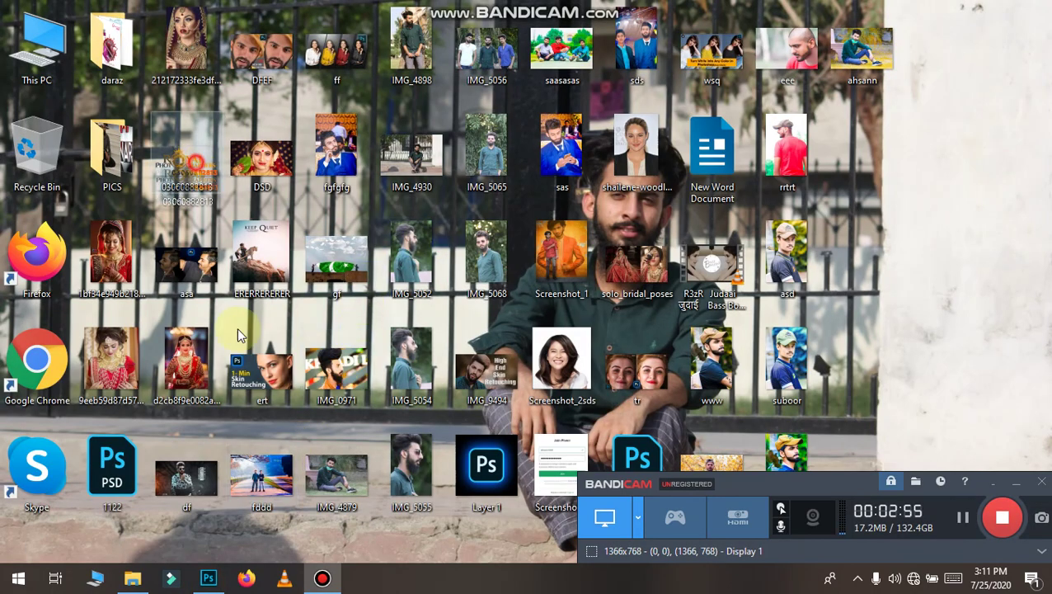
pyautogui.click(206, 581)
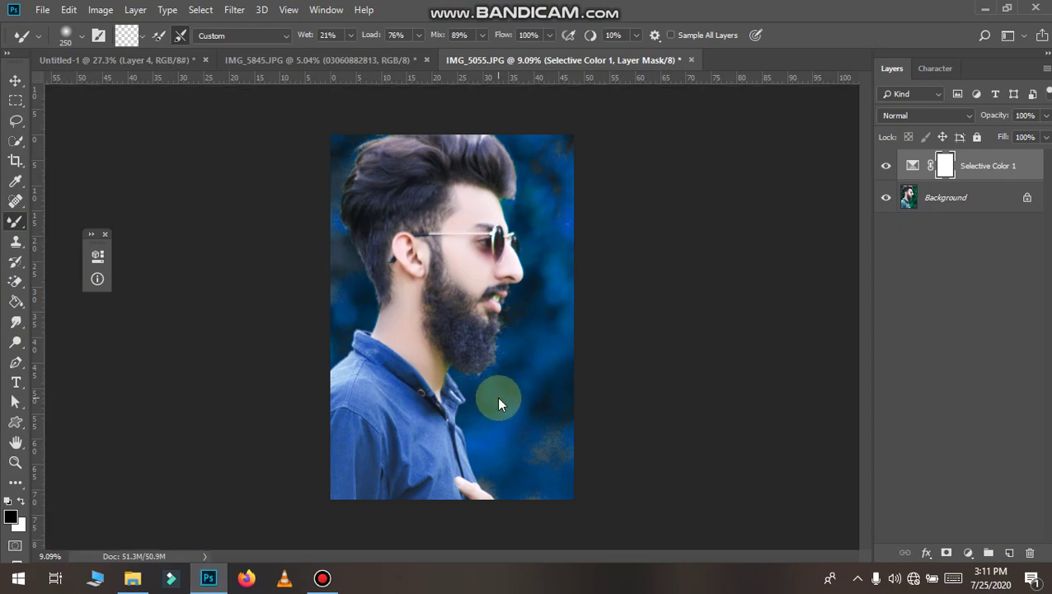
pyautogui.hotkey('ctrl', 't')
pyautogui.moveTo(461, 336)
pyautogui.mouseDown()
pyautogui.moveTo(536, 460)
pyautogui.moveTo(529, 445)
pyautogui.mouseUp()
pyautogui.press('Return')
# Move the watermark logo up and to the right with the Move tool
pyautogui.press('b')
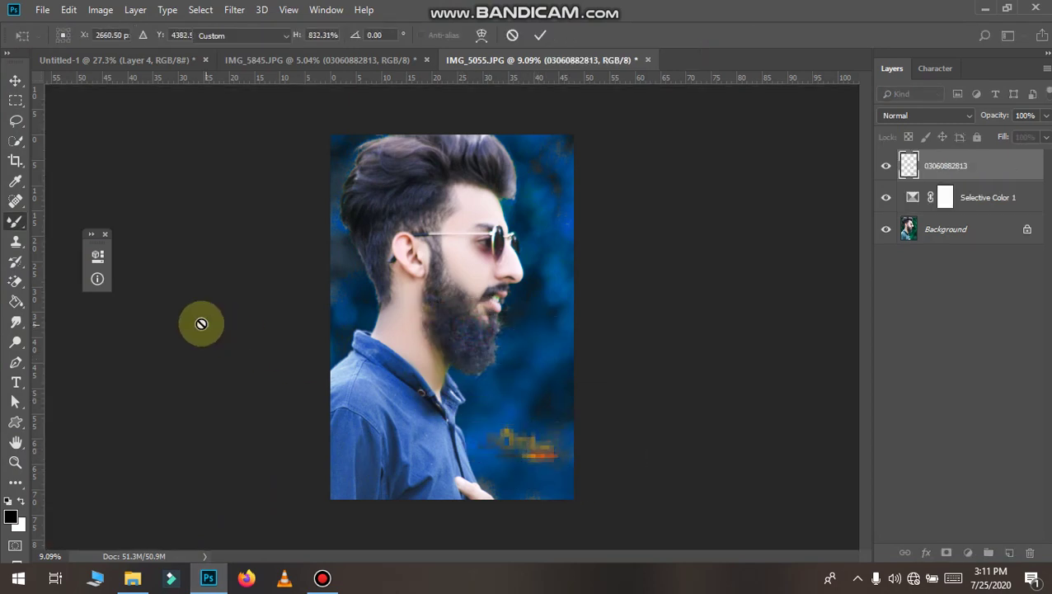
pyautogui.scroll(2, 524, 441)
pyautogui.scroll(2, 582, 470)
pyautogui.scroll(-1, 582, 470)
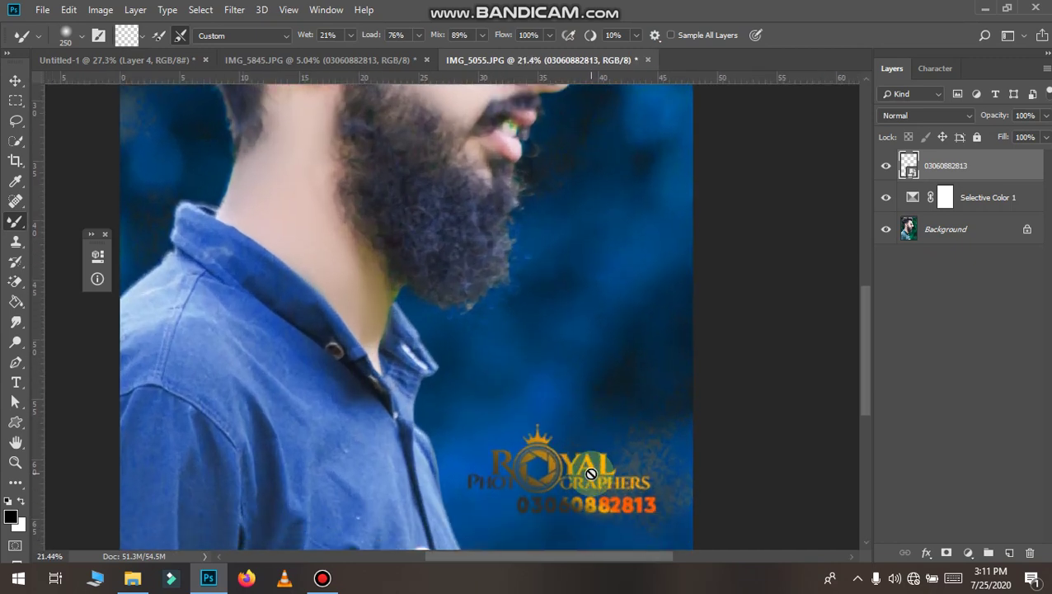
pyautogui.press('v')
pyautogui.moveTo(554, 478); pyautogui.dragTo(587, 447)
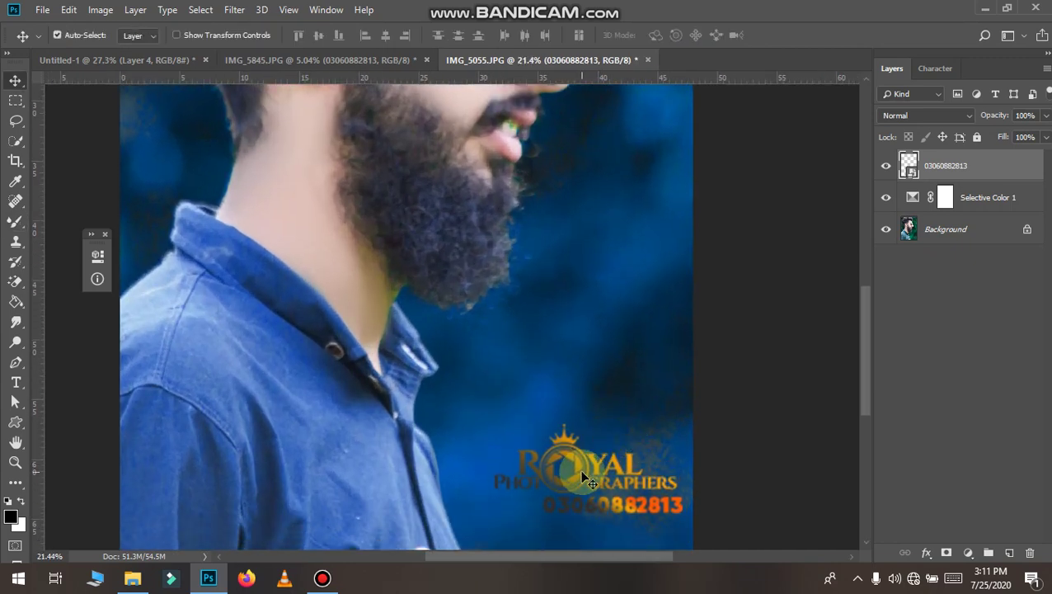
# Shrink the watermark logo with Free Transform to about 575%
pyautogui.scroll(-2, 582, 477)
pyautogui.scroll(-1, 582, 477)
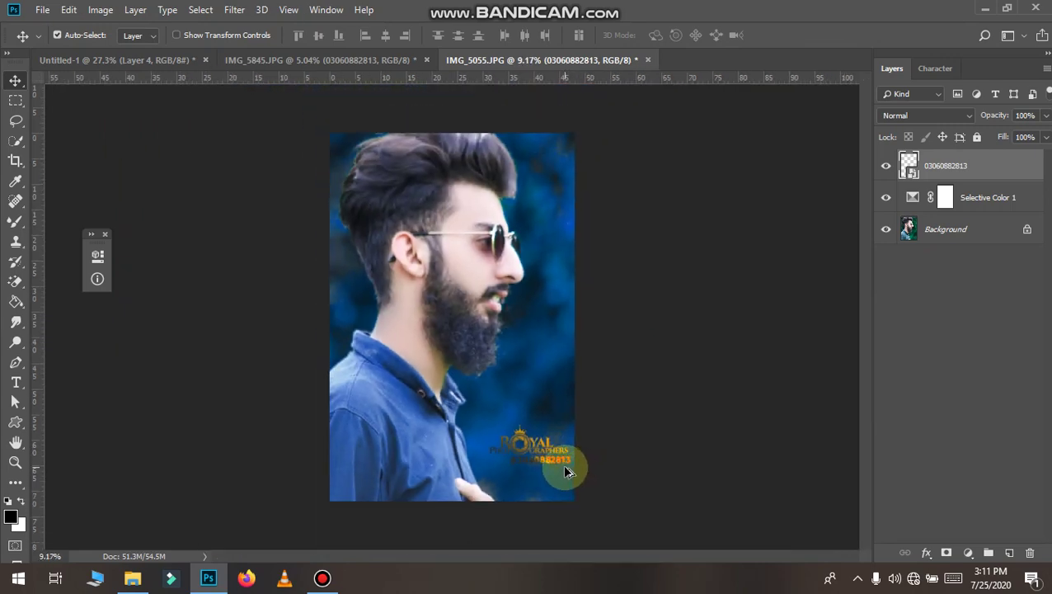
pyautogui.scroll(1, 522, 456)
pyautogui.scroll(1, 522, 457)
pyautogui.scroll(1, 522, 457)
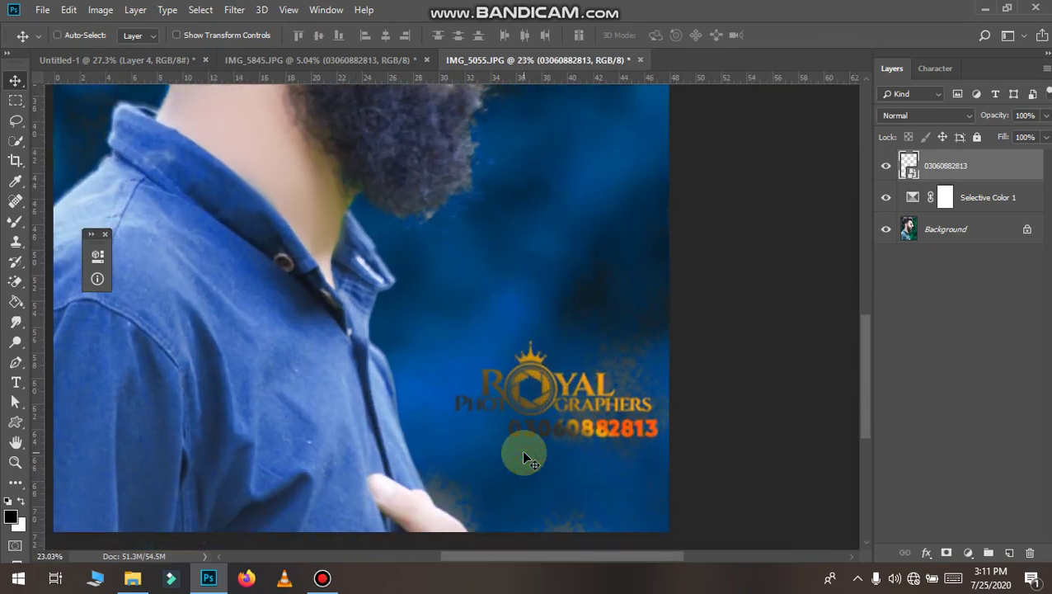
pyautogui.hotkey('ctrl', 't')
pyautogui.moveTo(657, 436); pyautogui.dragTo(626, 422)
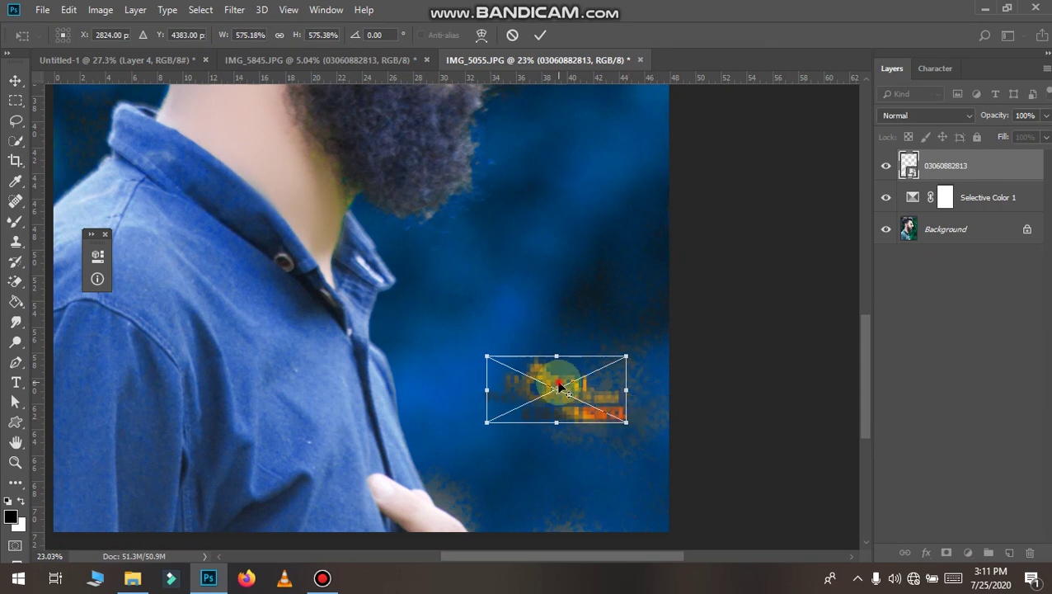
pyautogui.moveTo(557, 388)
pyautogui.mouseDown()
pyautogui.moveTo(567, 329)
pyautogui.moveTo(567, 355)
pyautogui.moveTo(580, 347)
pyautogui.moveTo(582, 482)
pyautogui.moveTo(529, 327)
pyautogui.mouseUp()
pyautogui.click(466, 313)
# Position the watermark logo in the photo's bottom-right corner
pyautogui.moveTo(496, 367)
pyautogui.mouseDown()
pyautogui.moveTo(528, 396)
pyautogui.moveTo(592, 396)
pyautogui.moveTo(547, 394)
pyautogui.mouseUp()
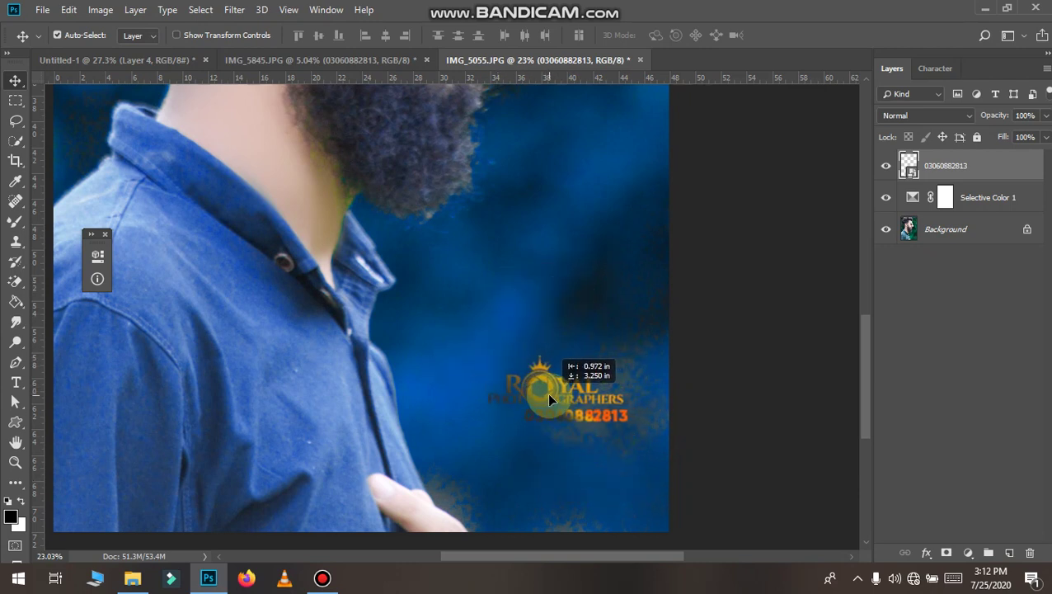
pyautogui.scroll(-5, 547, 394)
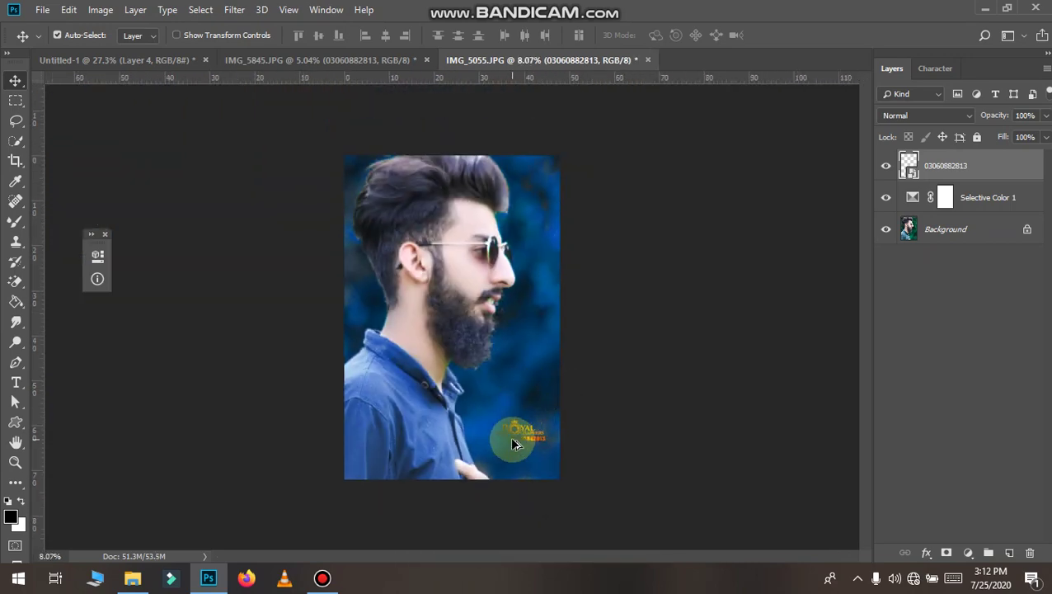
pyautogui.moveTo(519, 437)
pyautogui.mouseDown()
pyautogui.moveTo(507, 422)
pyautogui.moveTo(524, 414)
pyautogui.mouseUp()
pyautogui.scroll(1, 528, 419)
pyautogui.scroll(3, 454, 106)
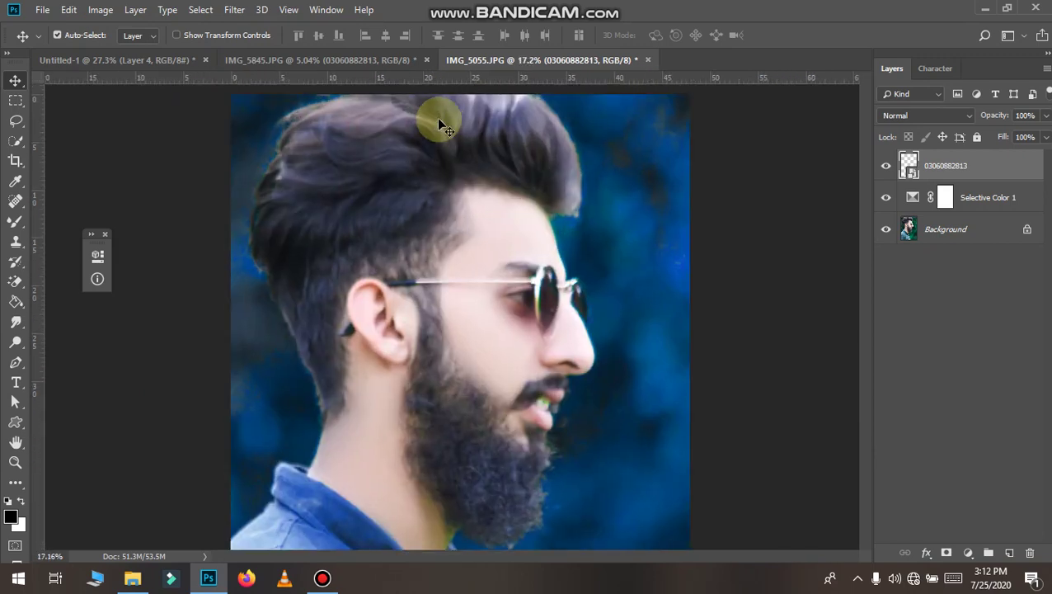
pyautogui.scroll(2, 468, 171)
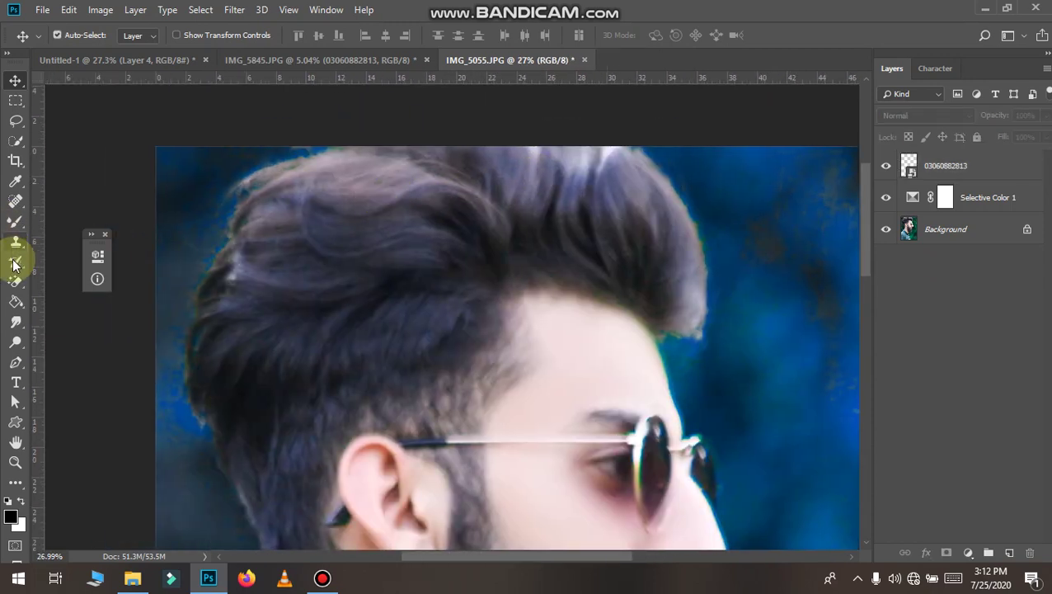
# Smudge the hair's right edge and top on the Background layer at 50% strength
pyautogui.click(18, 321)
pyautogui.click(569, 245)
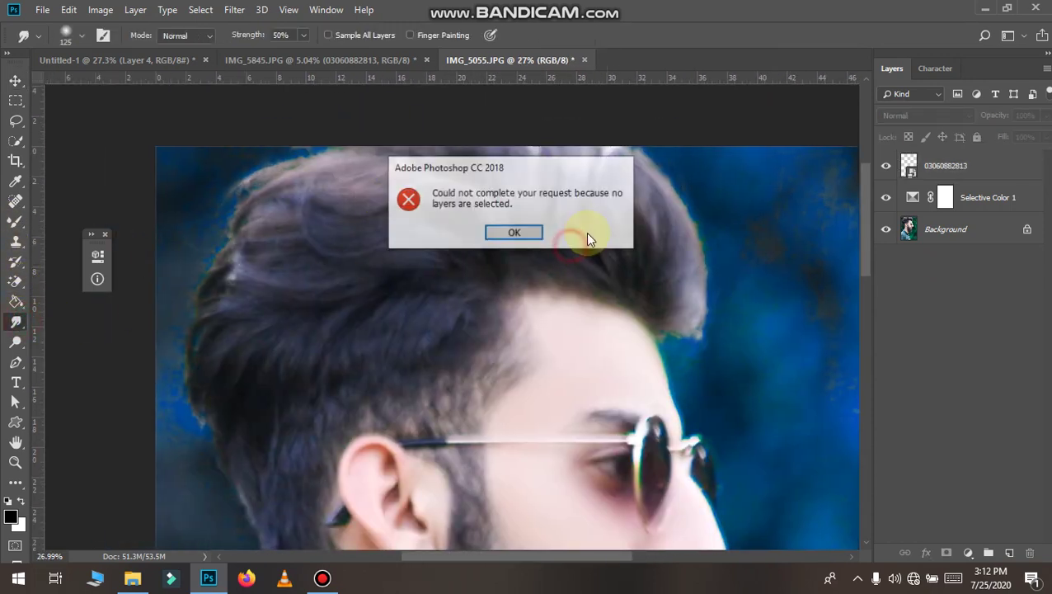
pyautogui.click(536, 231)
pyautogui.click(936, 230)
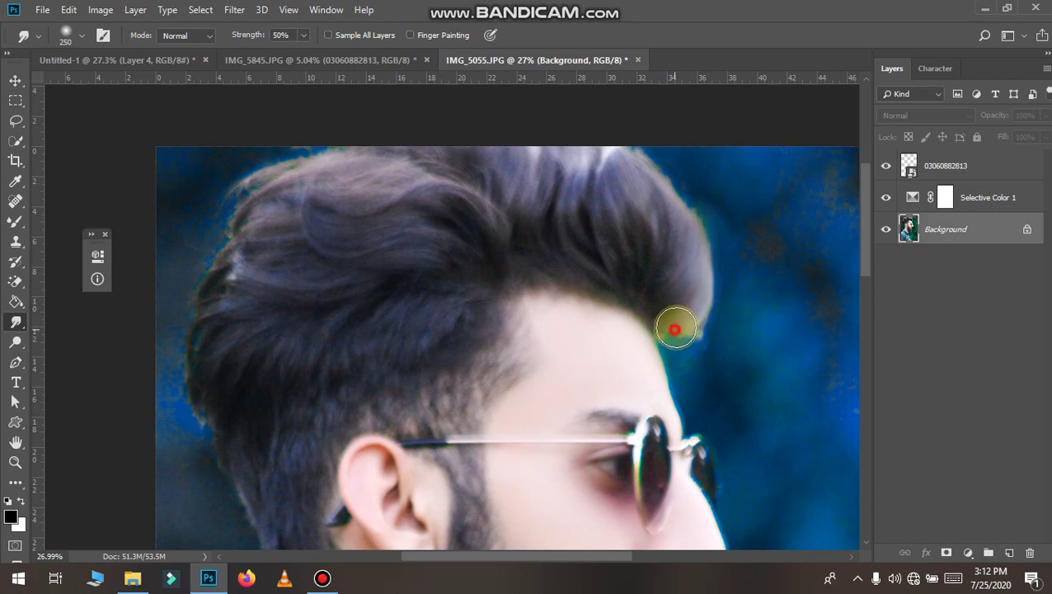
pyautogui.moveTo(675, 330); pyautogui.dragTo(628, 258)
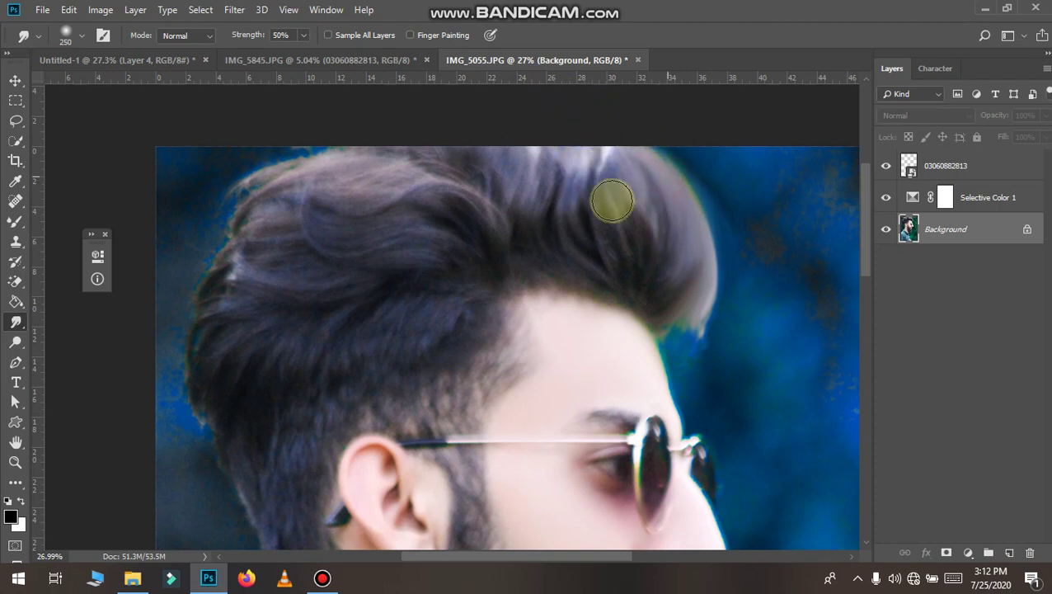
pyautogui.moveTo(625, 223); pyautogui.dragTo(582, 146)
pyautogui.moveTo(575, 188)
pyautogui.mouseDown()
pyautogui.moveTo(591, 211)
pyautogui.moveTo(629, 216)
pyautogui.moveTo(641, 247)
pyautogui.moveTo(653, 211)
pyautogui.mouseUp()
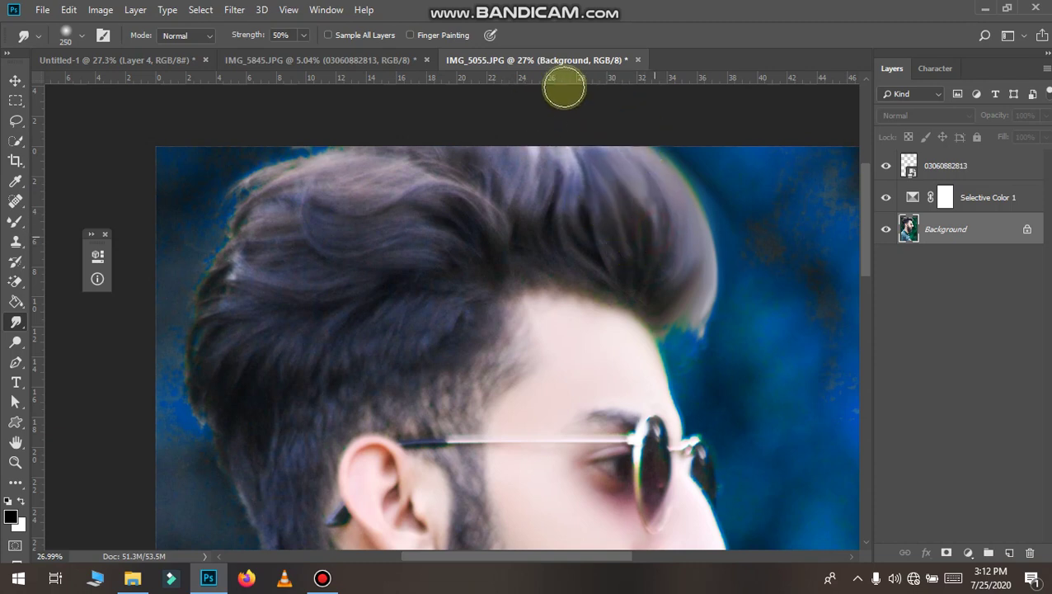
pyautogui.click(599, 163)
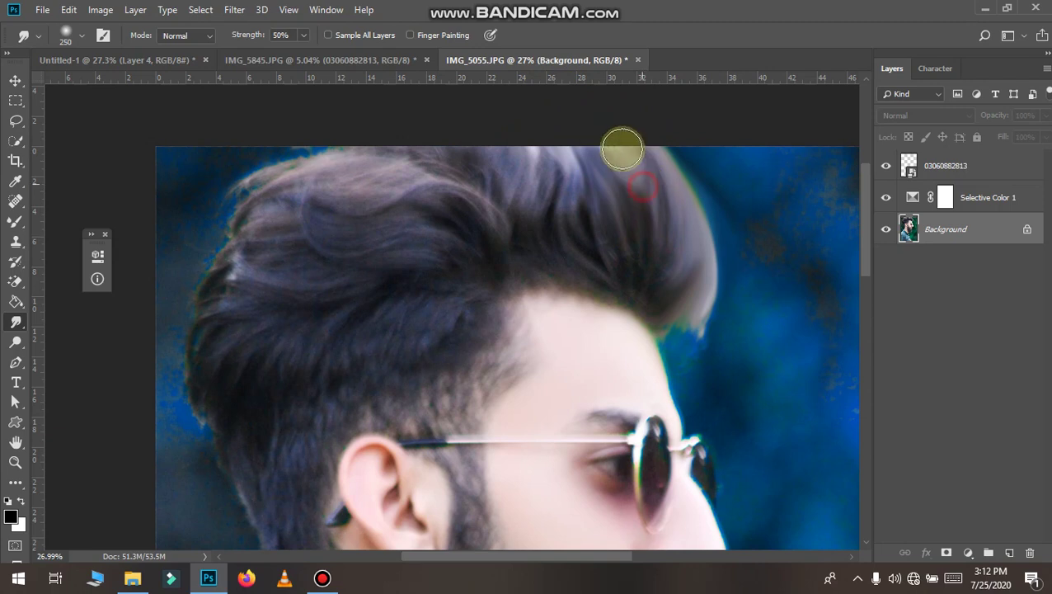
pyautogui.moveTo(568, 215); pyautogui.dragTo(541, 159)
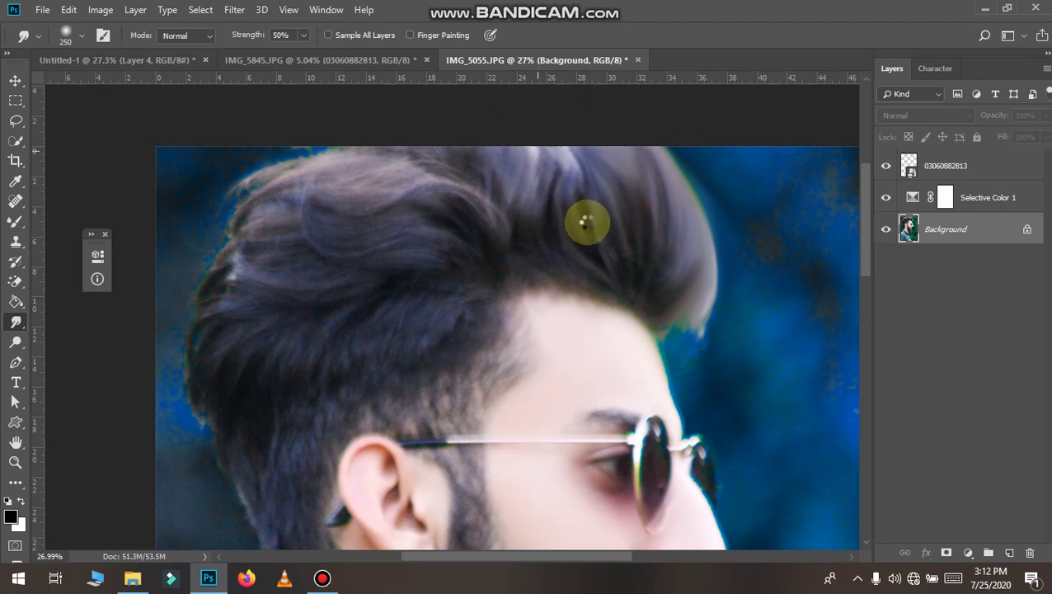
# Smudge the strands near the crown and along the hair's left outline
pyautogui.moveTo(597, 235); pyautogui.dragTo(446, 130)
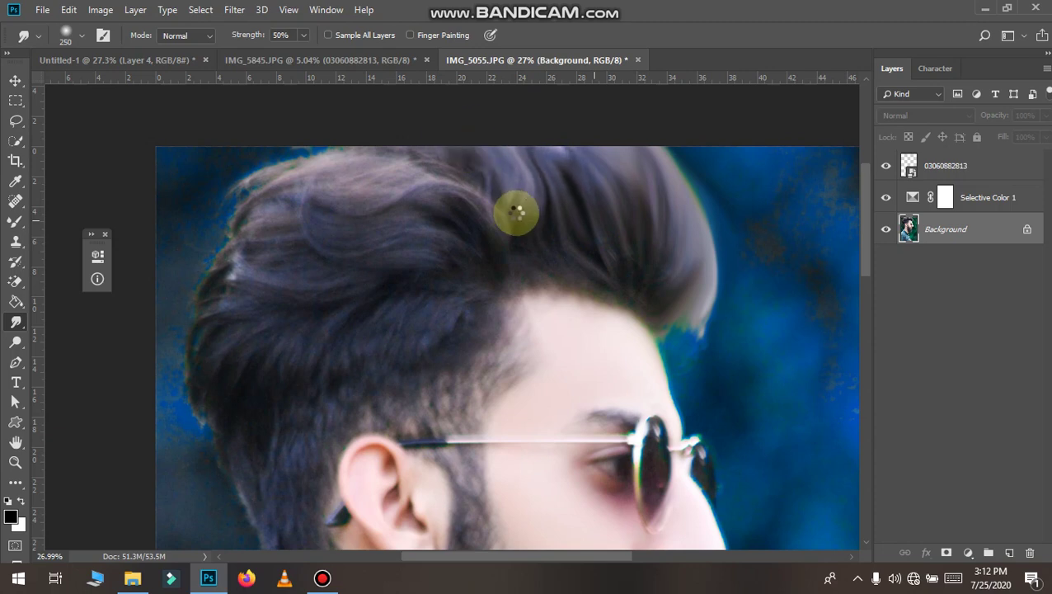
pyautogui.moveTo(525, 213); pyautogui.dragTo(526, 187)
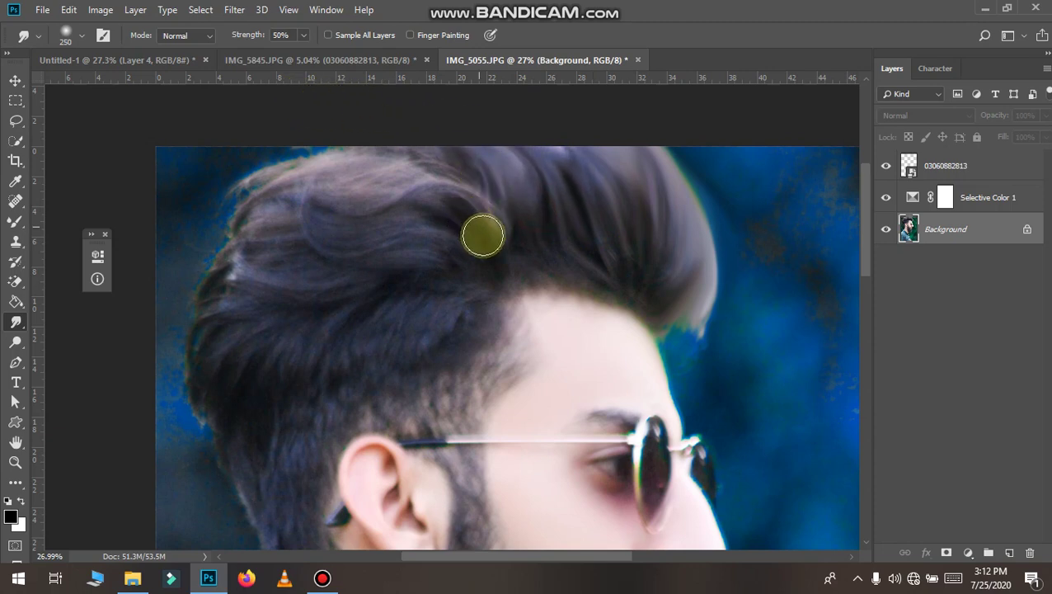
pyautogui.moveTo(481, 227); pyautogui.dragTo(446, 181)
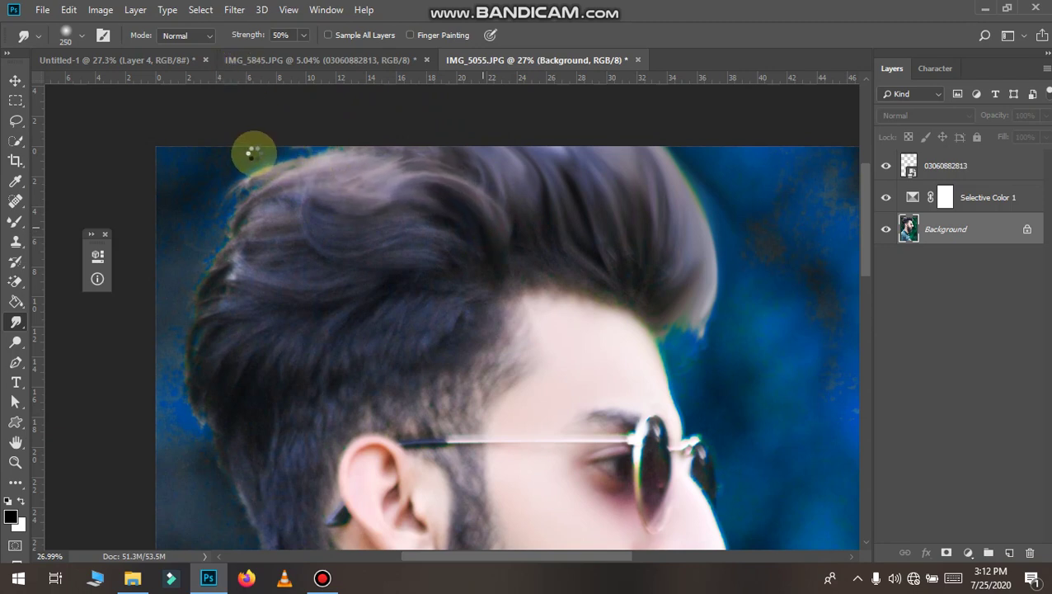
pyautogui.moveTo(254, 149); pyautogui.dragTo(258, 171)
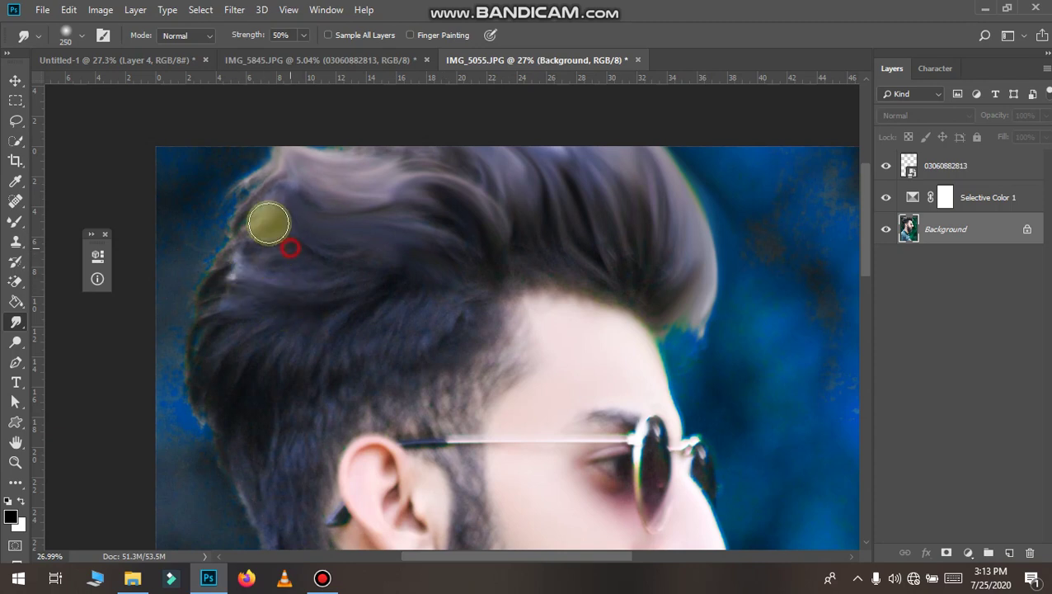
pyautogui.moveTo(266, 223)
pyautogui.mouseDown()
pyautogui.moveTo(256, 300)
pyautogui.moveTo(208, 313)
pyautogui.moveTo(228, 330)
pyautogui.moveTo(203, 356)
pyautogui.moveTo(196, 440)
pyautogui.mouseUp()
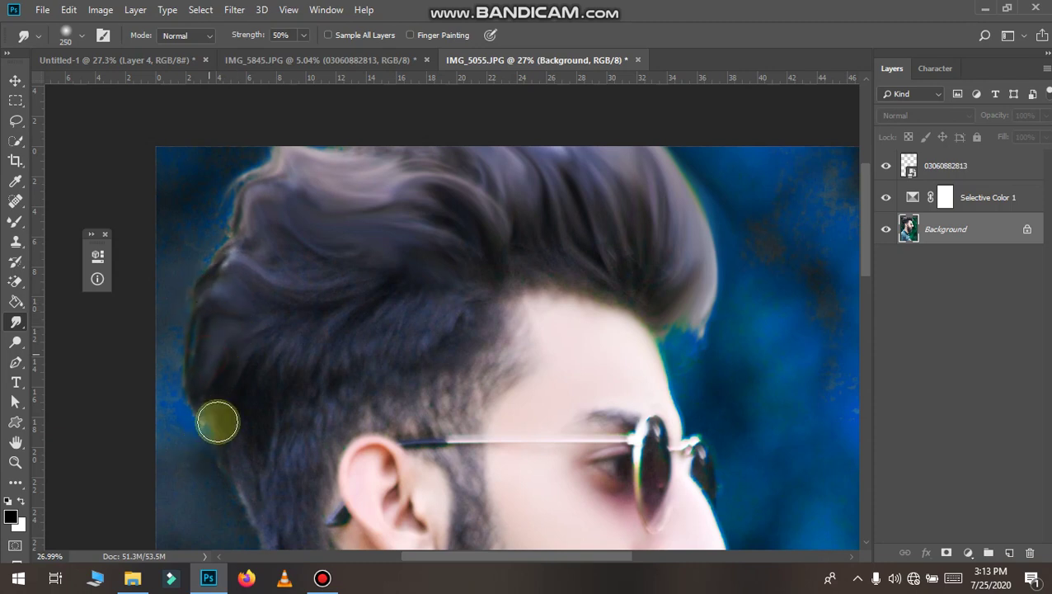
pyautogui.scroll(-3, 216, 417)
pyautogui.moveTo(249, 239)
pyautogui.mouseDown()
pyautogui.moveTo(197, 282)
pyautogui.moveTo(245, 227)
pyautogui.moveTo(225, 298)
pyautogui.mouseUp()
pyautogui.moveTo(235, 216)
pyautogui.mouseDown()
pyautogui.moveTo(214, 244)
pyautogui.moveTo(203, 341)
pyautogui.mouseUp()
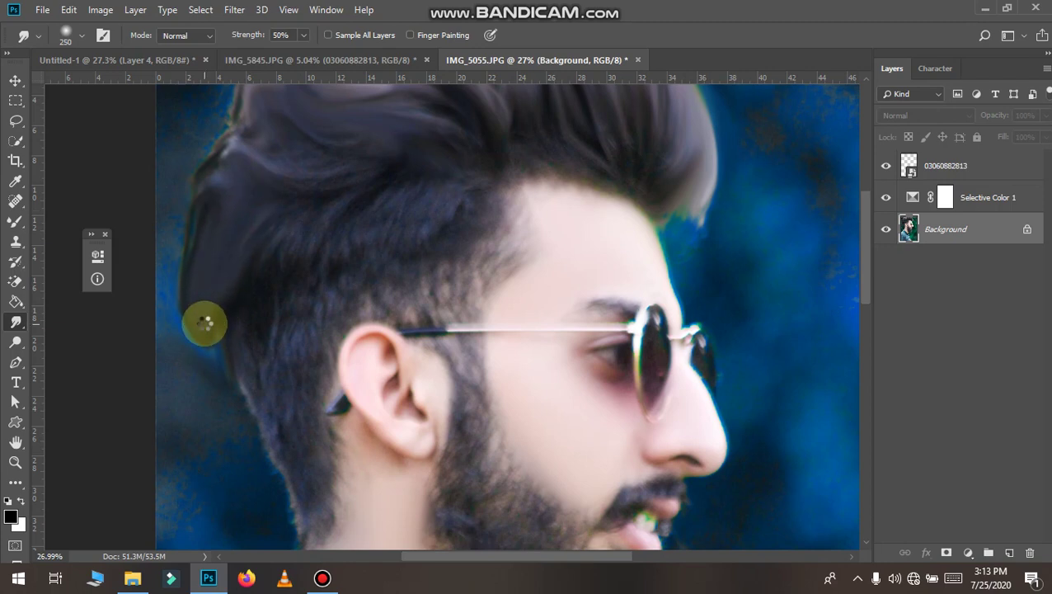
pyautogui.scroll(-3, 204, 324)
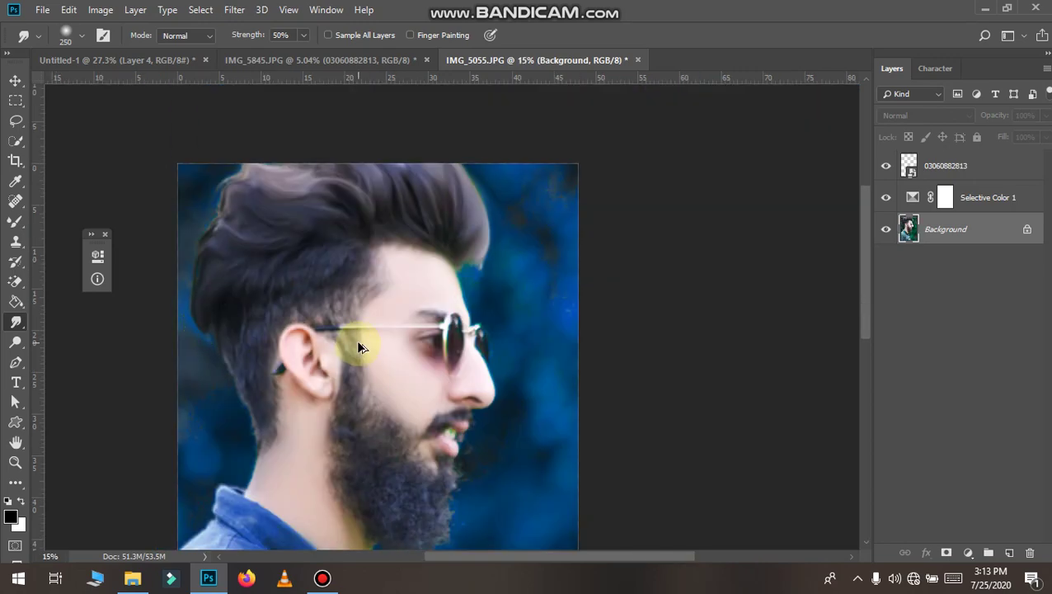
# Zoom in on the top of the hair and dab it with short smudge clicks
pyautogui.scroll(-2, 241, 303)
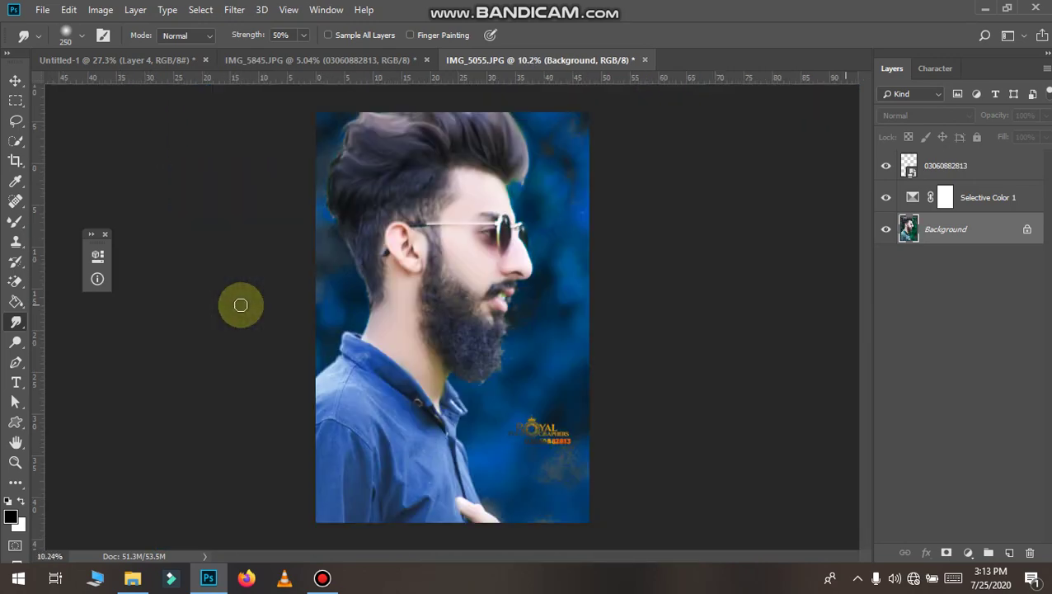
pyautogui.scroll(1, 404, 153)
pyautogui.scroll(1, 420, 147)
pyautogui.scroll(2, 404, 157)
pyautogui.scroll(2, 385, 182)
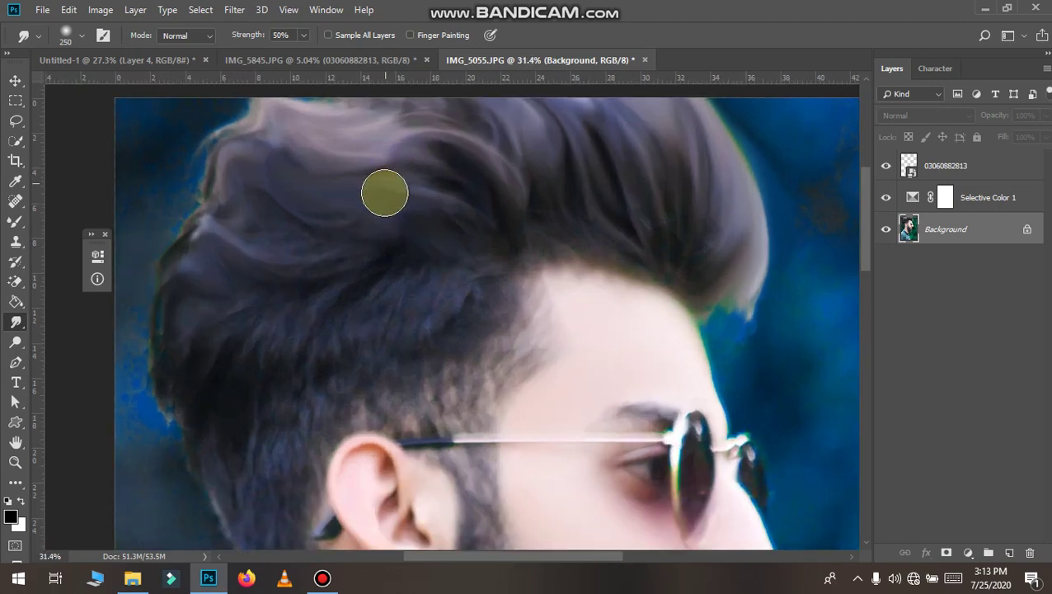
pyautogui.scroll(1, 417, 218)
pyautogui.click(500, 275)
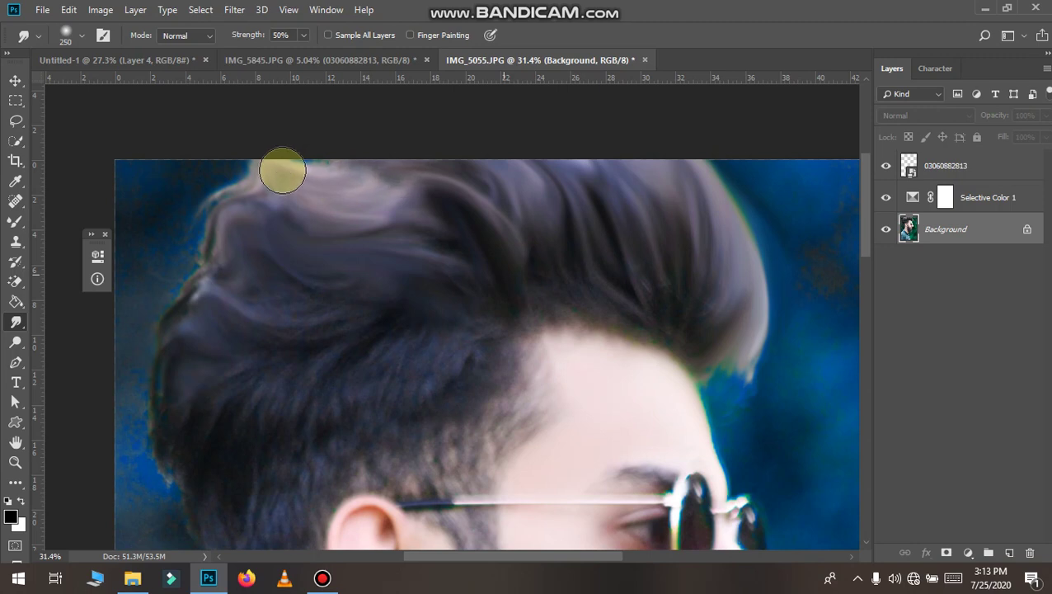
pyautogui.click(486, 241)
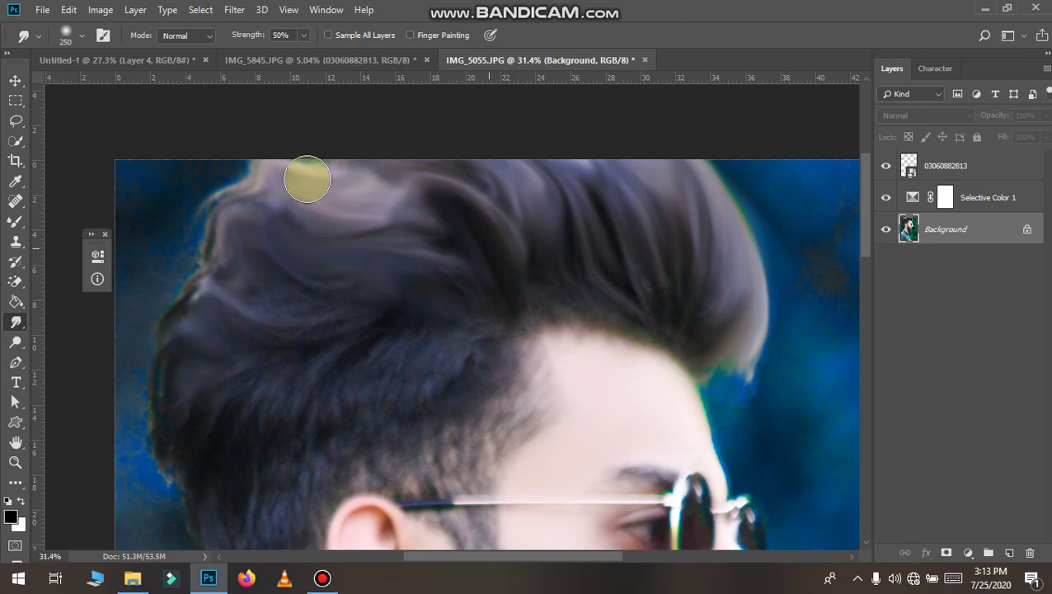
# Smear the top strands down the left side toward the ear, then view the whole photo
pyautogui.moveTo(307, 179)
pyautogui.mouseDown()
pyautogui.moveTo(441, 209)
pyautogui.moveTo(287, 168)
pyautogui.mouseUp()
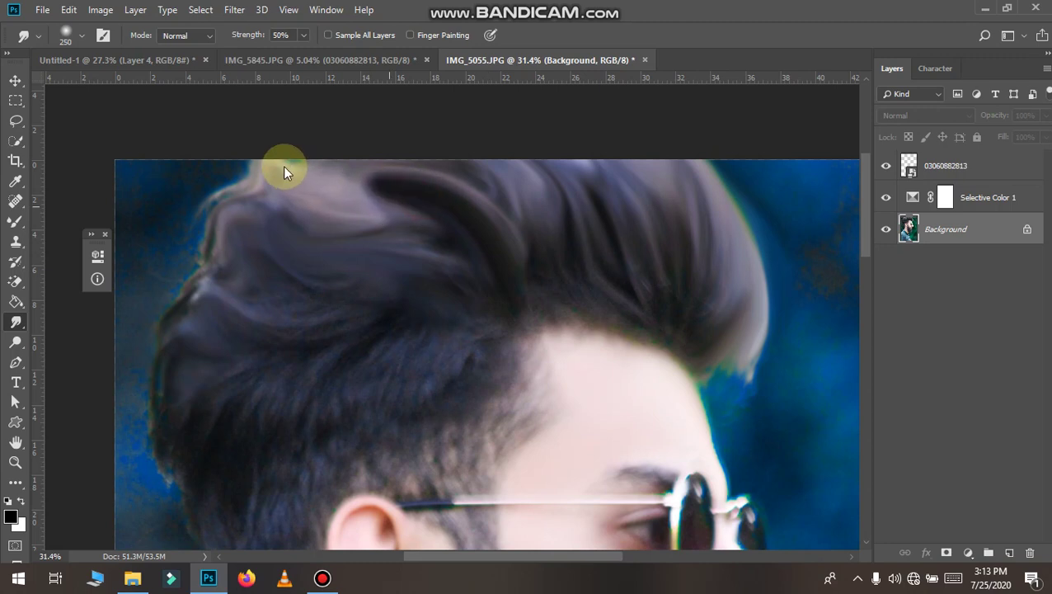
pyautogui.moveTo(413, 194)
pyautogui.mouseDown()
pyautogui.moveTo(341, 189)
pyautogui.moveTo(211, 252)
pyautogui.moveTo(200, 274)
pyautogui.moveTo(246, 245)
pyautogui.moveTo(211, 222)
pyautogui.moveTo(226, 266)
pyautogui.moveTo(211, 260)
pyautogui.moveTo(247, 202)
pyautogui.moveTo(188, 312)
pyautogui.moveTo(171, 305)
pyautogui.moveTo(162, 347)
pyautogui.moveTo(228, 308)
pyautogui.moveTo(188, 352)
pyautogui.moveTo(174, 424)
pyautogui.moveTo(167, 340)
pyautogui.moveTo(164, 432)
pyautogui.moveTo(176, 384)
pyautogui.mouseUp()
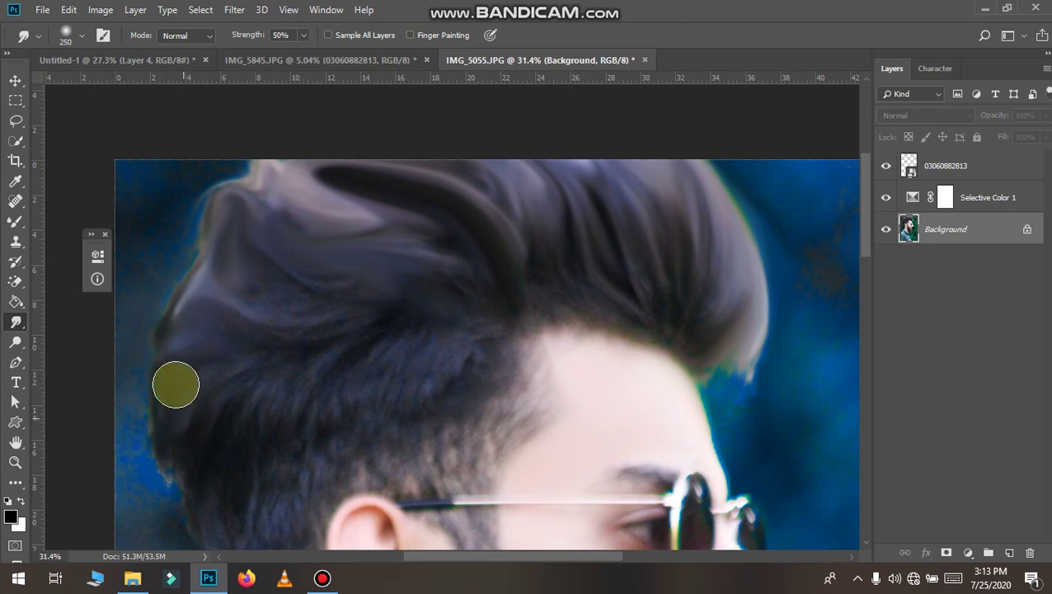
pyautogui.hotkey('ctrl', '0')
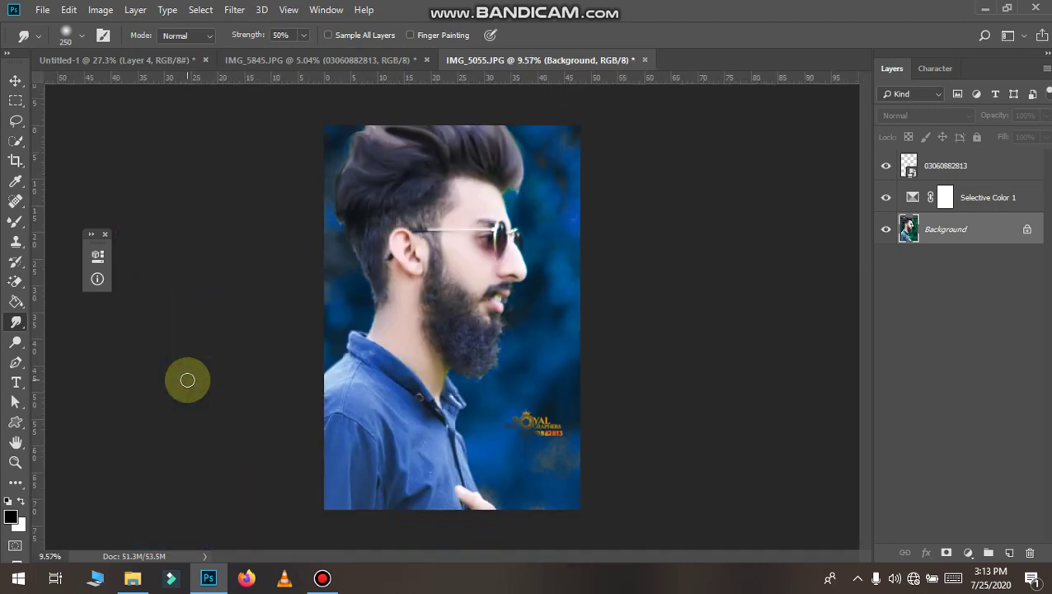
pyautogui.scroll(-2, 322, 339)
pyautogui.scroll(1, 477, 252)
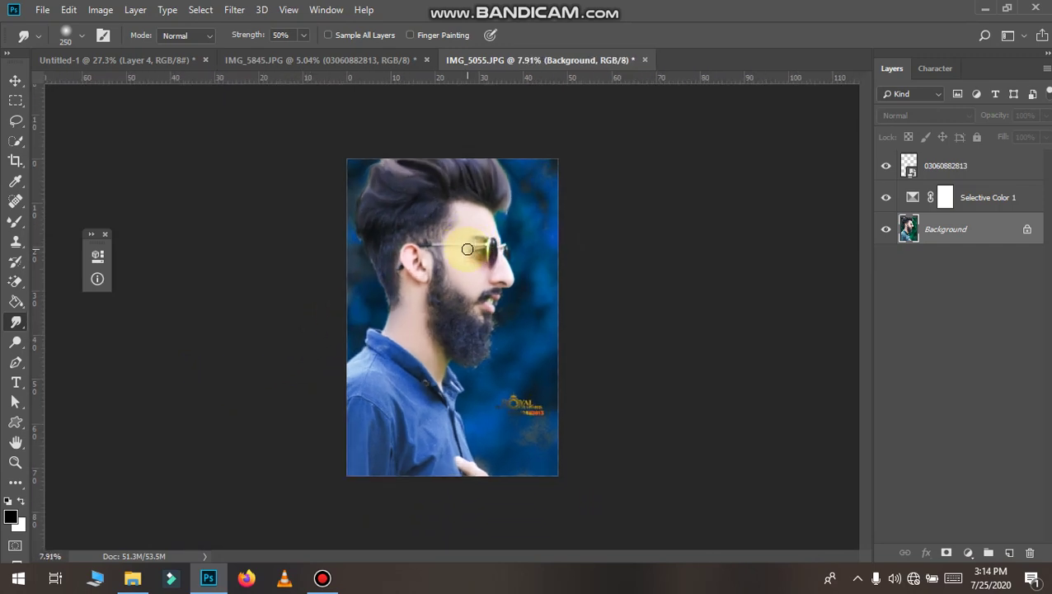
pyautogui.scroll(1, 466, 249)
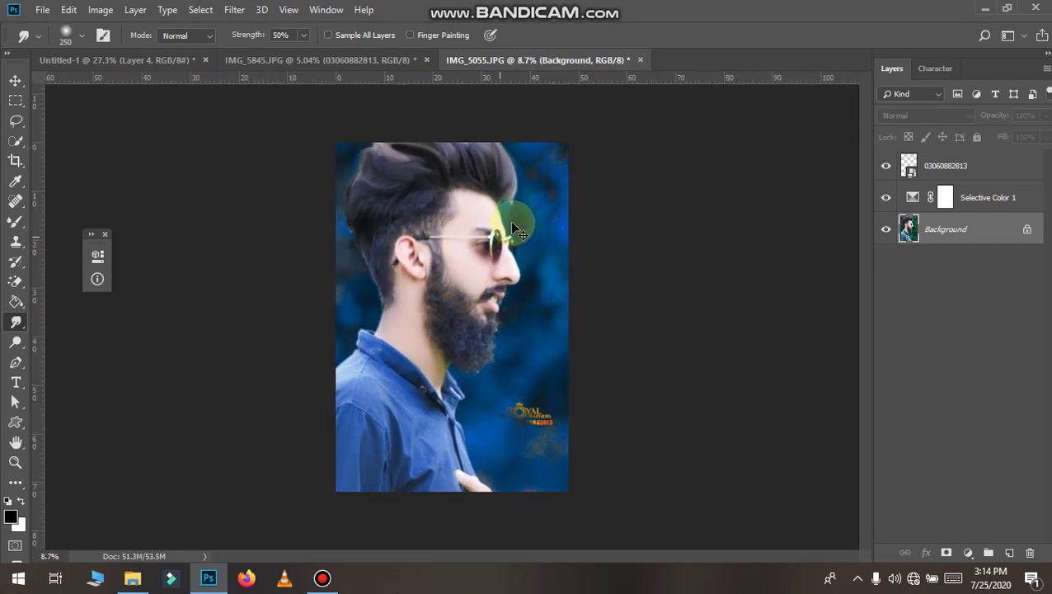
pyautogui.scroll(3, 516, 191)
pyautogui.scroll(1, 518, 180)
# Zoom in and smudge the front hair tip into the blue background, reshaping its curve
pyautogui.scroll(1, 540, 117)
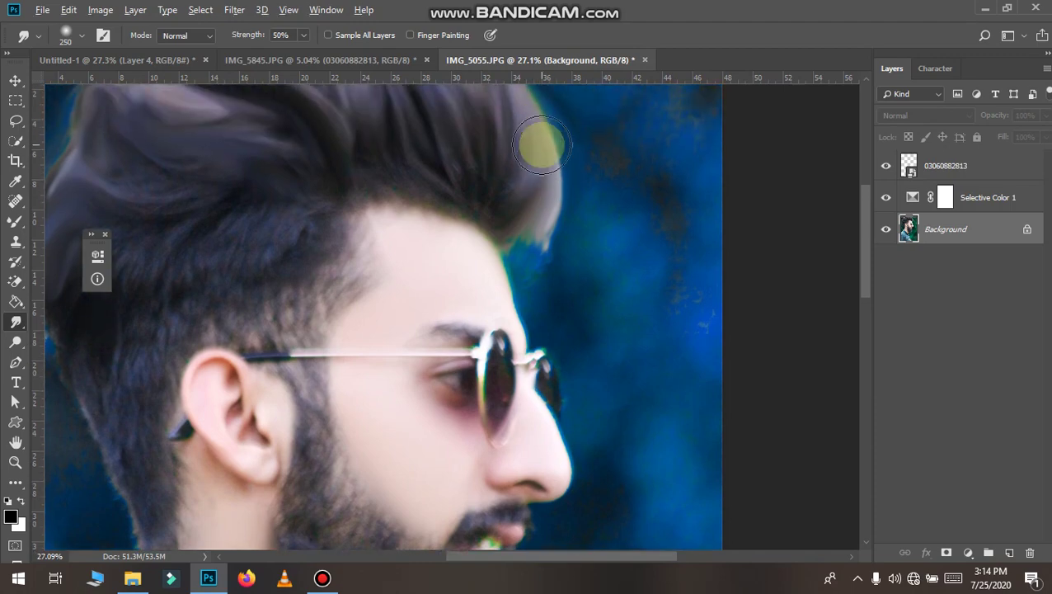
pyautogui.scroll(2, 540, 141)
pyautogui.scroll(1, 512, 251)
pyautogui.scroll(1, 517, 253)
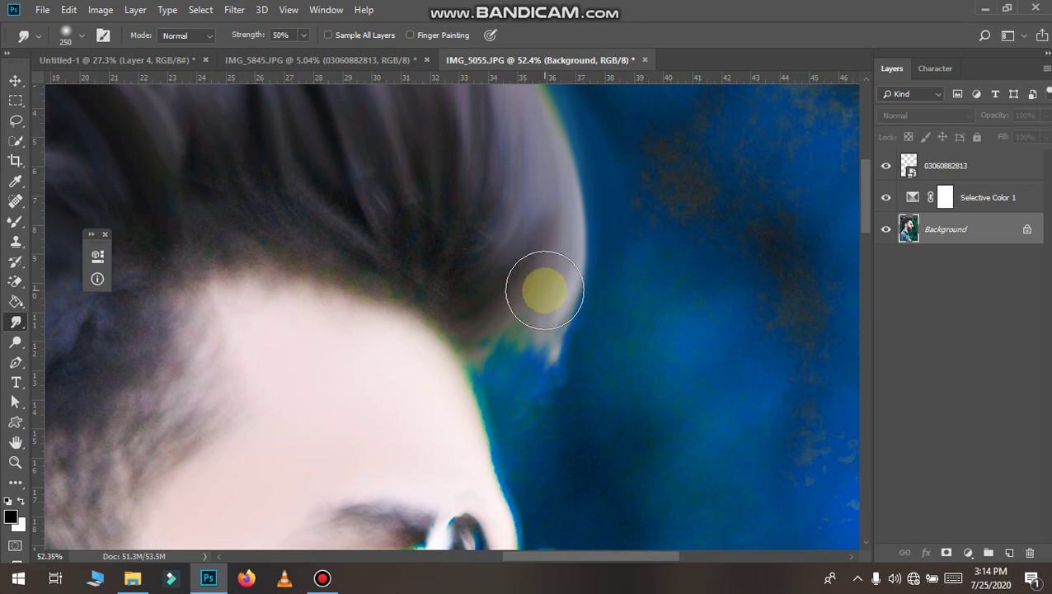
pyautogui.moveTo(544, 297)
pyautogui.mouseDown()
pyautogui.moveTo(510, 357)
pyautogui.moveTo(482, 369)
pyautogui.moveTo(549, 332)
pyautogui.moveTo(495, 368)
pyautogui.mouseUp()
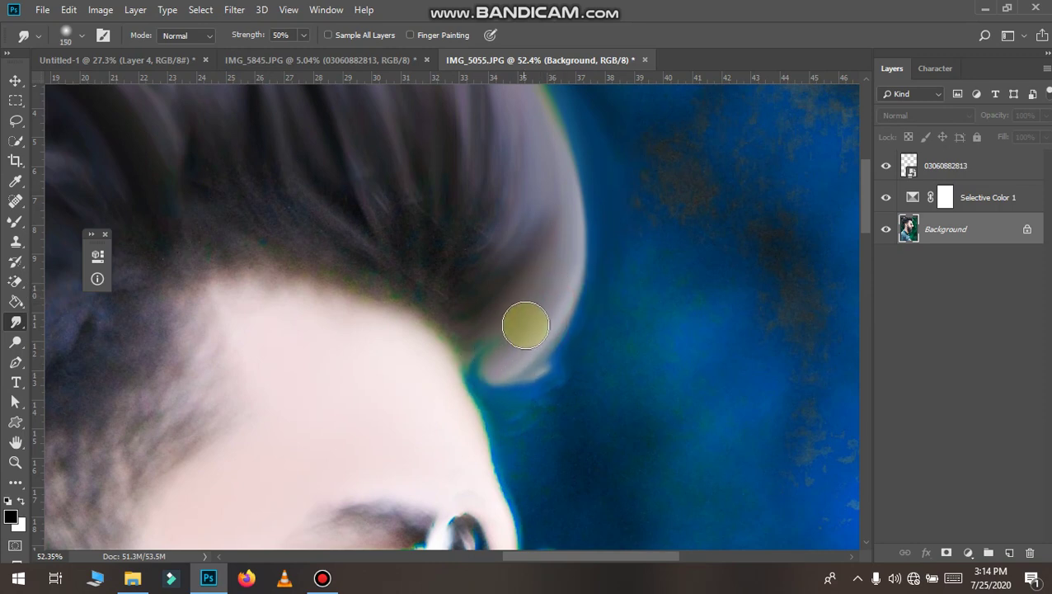
pyautogui.moveTo(521, 322)
pyautogui.mouseDown()
pyautogui.moveTo(446, 378)
pyautogui.moveTo(526, 341)
pyautogui.moveTo(503, 334)
pyautogui.moveTo(509, 366)
pyautogui.moveTo(474, 386)
pyautogui.moveTo(474, 371)
pyautogui.moveTo(474, 389)
pyautogui.mouseUp()
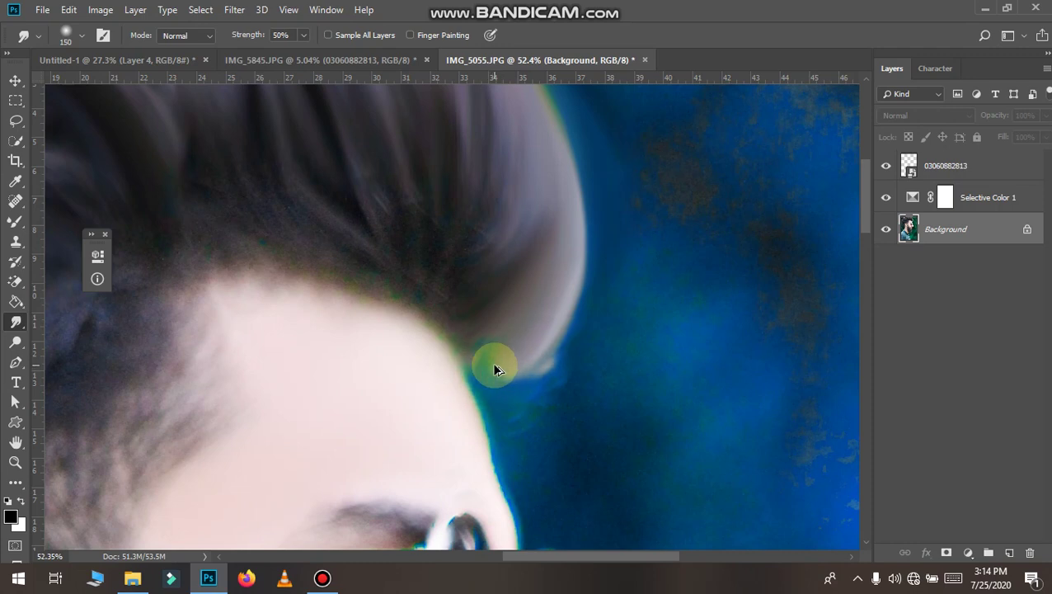
# Smooth the hairline, blend away the green streak, and shorten the hair tip
pyautogui.moveTo(494, 364); pyautogui.dragTo(517, 322)
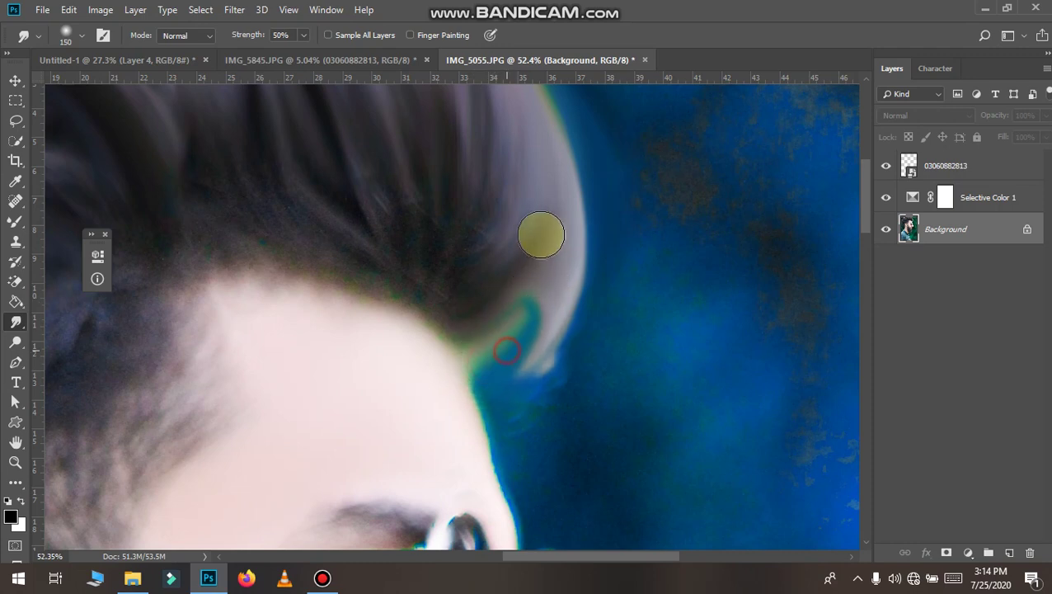
pyautogui.moveTo(540, 235)
pyautogui.mouseDown()
pyautogui.moveTo(512, 353)
pyautogui.moveTo(540, 286)
pyautogui.moveTo(534, 377)
pyautogui.moveTo(527, 305)
pyautogui.moveTo(495, 370)
pyautogui.mouseUp()
pyautogui.moveTo(519, 313); pyautogui.dragTo(535, 368)
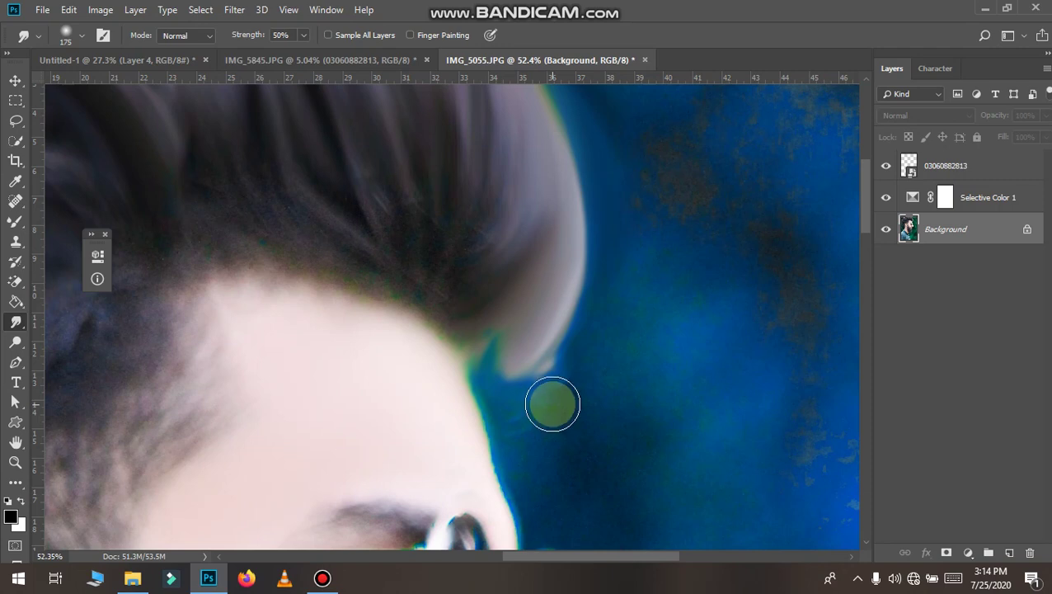
pyautogui.moveTo(551, 397)
pyautogui.mouseDown()
pyautogui.moveTo(564, 376)
pyautogui.moveTo(557, 352)
pyautogui.moveTo(568, 386)
pyautogui.moveTo(559, 352)
pyautogui.moveTo(550, 372)
pyautogui.moveTo(547, 352)
pyautogui.moveTo(547, 369)
pyautogui.moveTo(577, 352)
pyautogui.moveTo(587, 310)
pyautogui.moveTo(610, 282)
pyautogui.moveTo(610, 305)
pyautogui.moveTo(598, 239)
pyautogui.moveTo(615, 299)
pyautogui.moveTo(577, 323)
pyautogui.moveTo(554, 360)
pyautogui.moveTo(538, 352)
pyautogui.mouseUp()
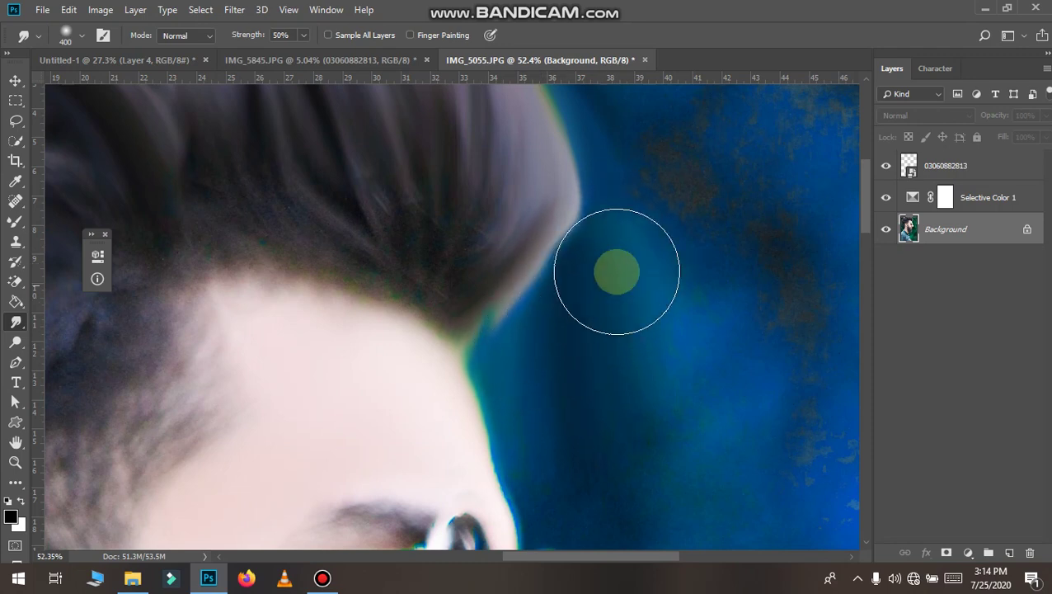
pyautogui.moveTo(617, 272); pyautogui.dragTo(610, 181)
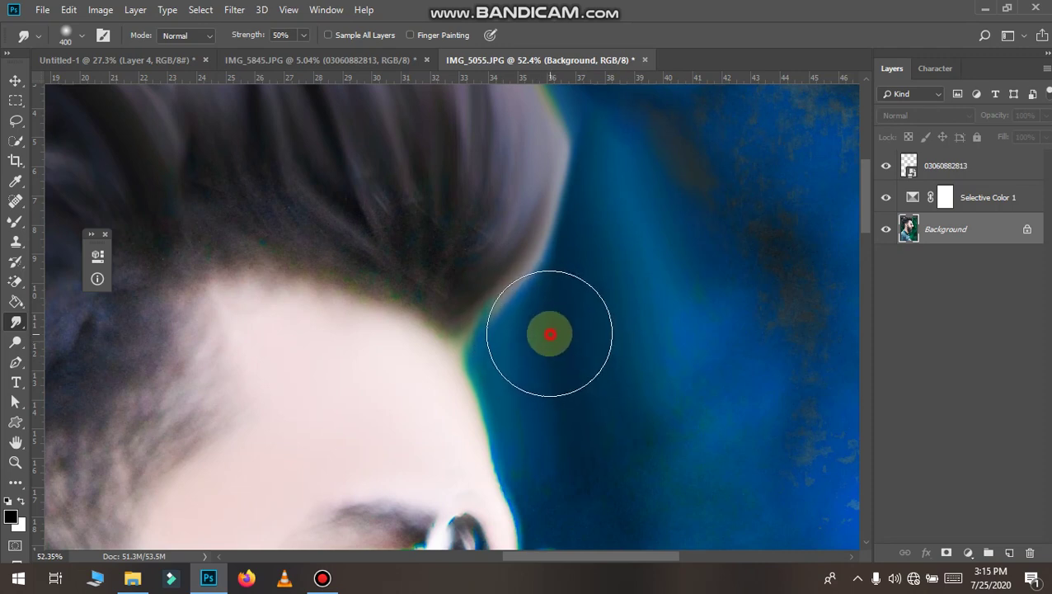
# Enlarge the Smudge brush and blend the light halo along the hair edge into blue
pyautogui.scroll(1, 615, 243)
pyautogui.scroll(1, 624, 235)
pyautogui.click(623, 226)
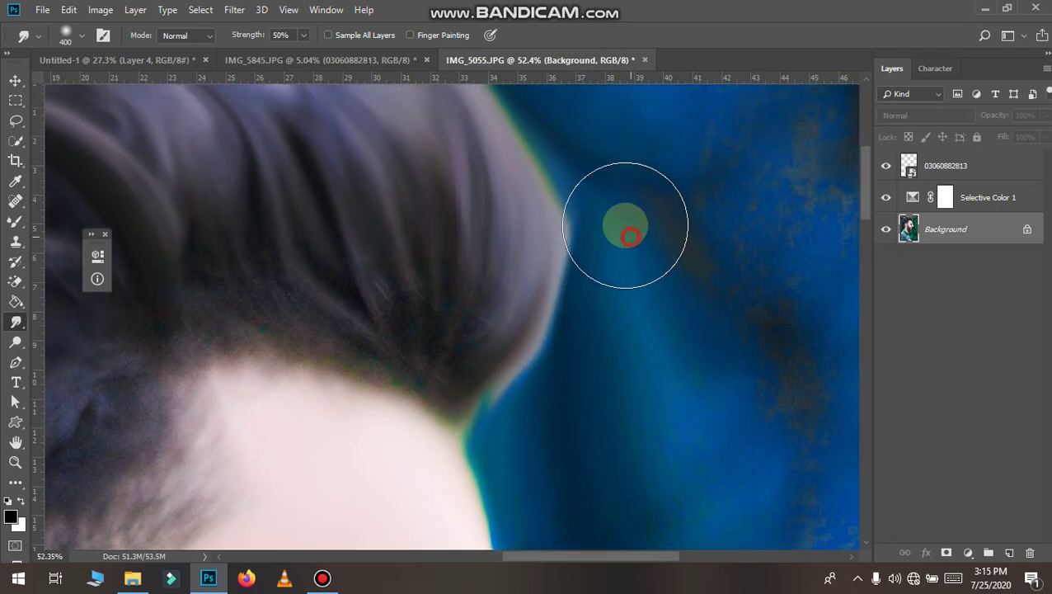
pyautogui.click(626, 221)
pyautogui.click(625, 221)
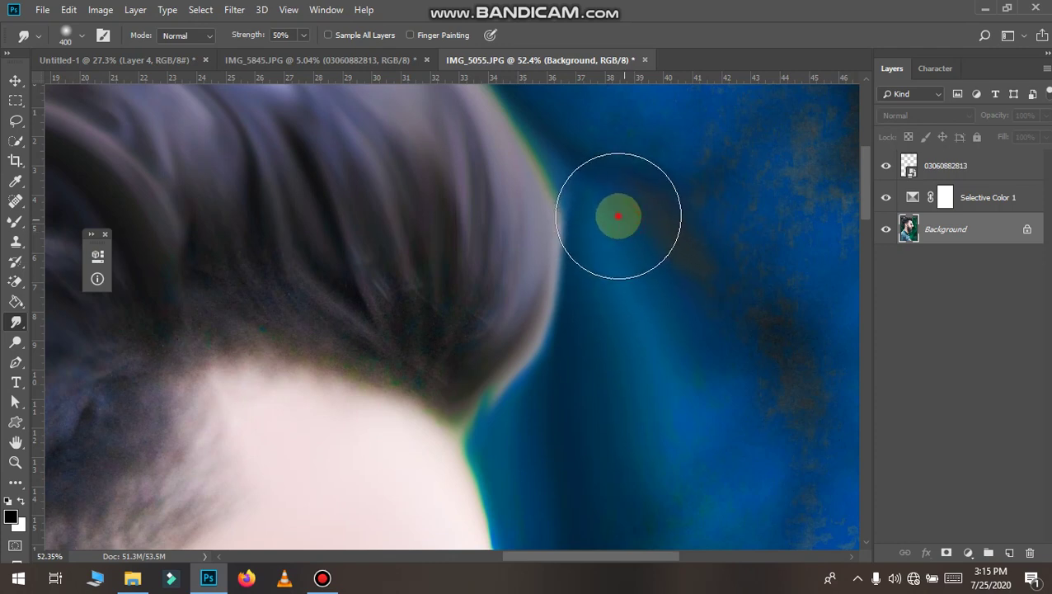
pyautogui.click(595, 374)
pyautogui.moveTo(596, 373); pyautogui.dragTo(551, 424)
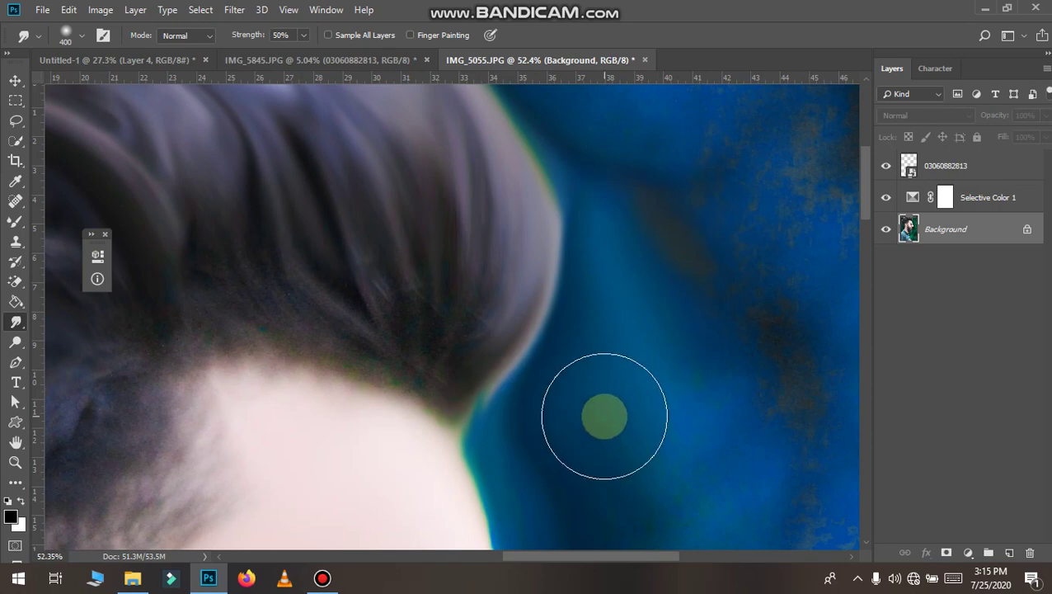
pyautogui.scroll(-2, 605, 414)
pyautogui.scroll(-2, 605, 414)
# Start saving a copy of the portrait with JPEG as the file format
pyautogui.scroll(-2, 606, 413)
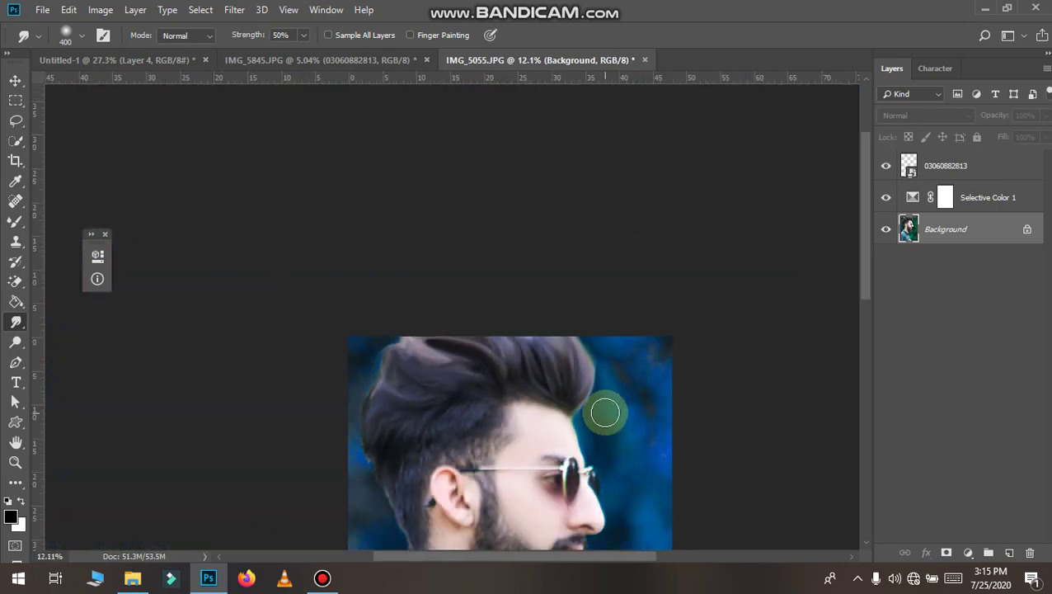
pyautogui.scroll(-1, 605, 414)
pyautogui.scroll(1, 606, 412)
pyautogui.scroll(1, 599, 393)
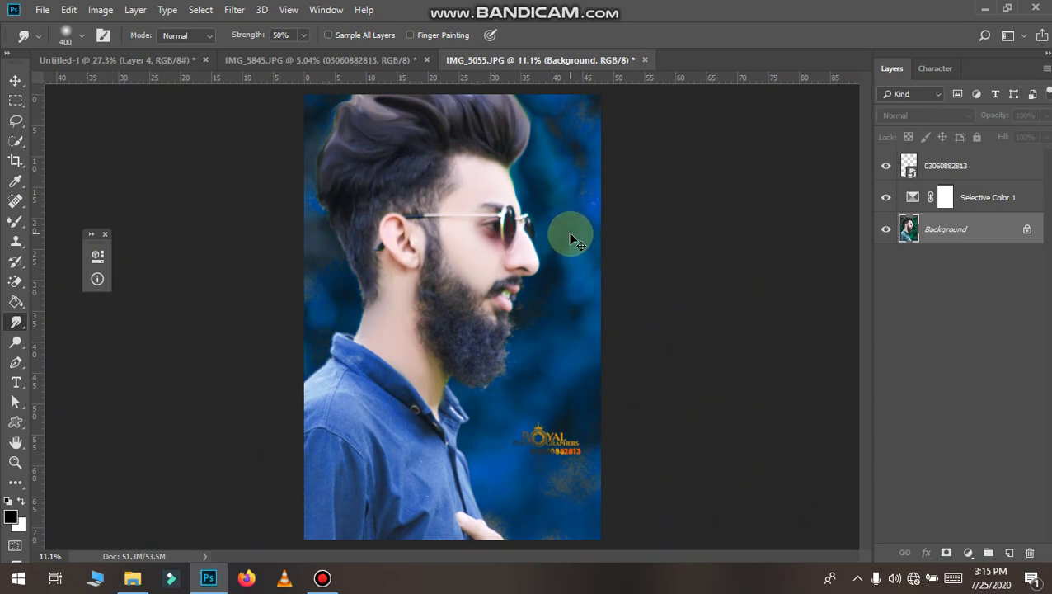
pyautogui.hotkey('ctrl', 'shift', 's')
pyautogui.click(479, 385)
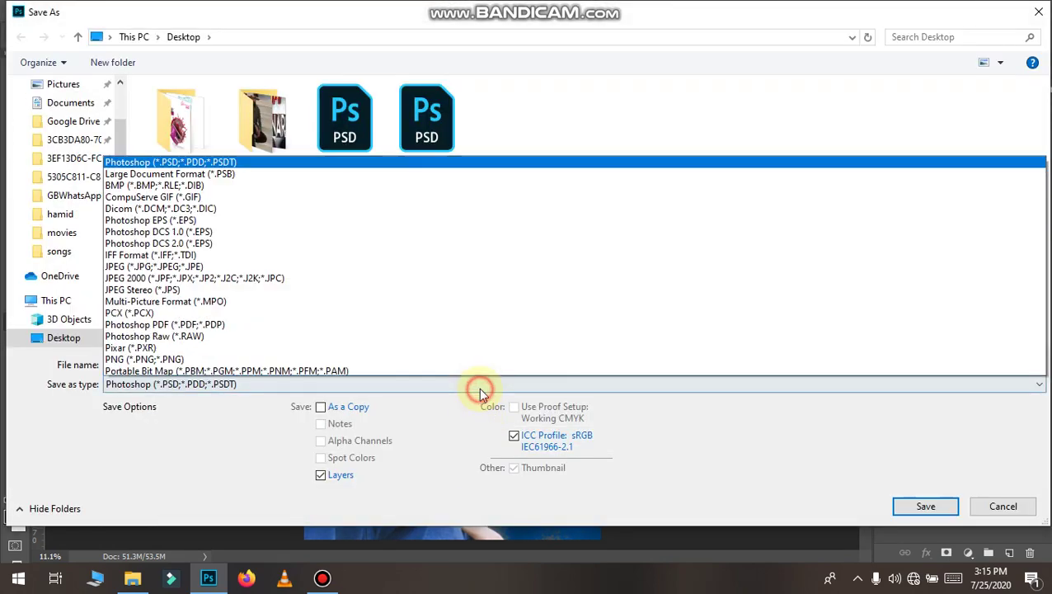
pyautogui.press('j')
pyautogui.press('Return')
# Save it to the Desktop as IMG_5055 at Maximum quality 12, then minimize Photoshop
pyautogui.doubleClick(249, 365)
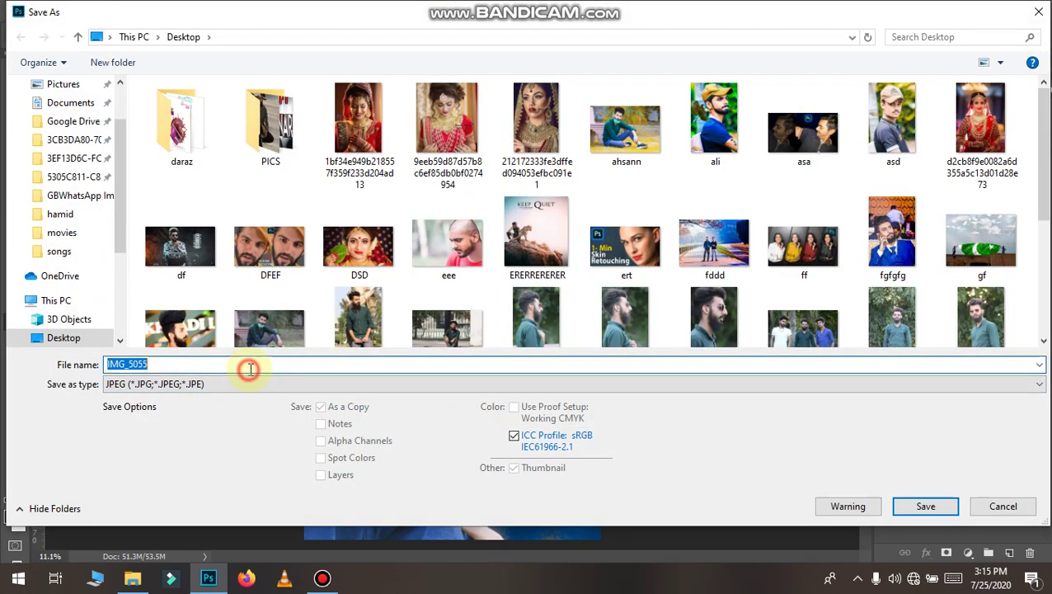
pyautogui.write('wwwwww')
pyautogui.click(917, 507)
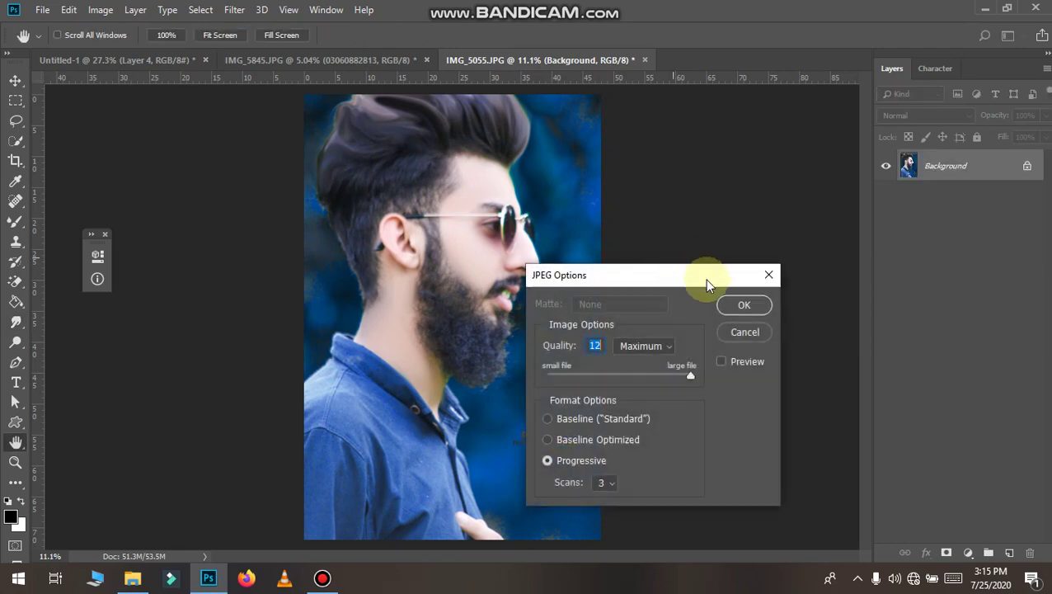
pyautogui.click(736, 305)
pyautogui.click(986, 10)
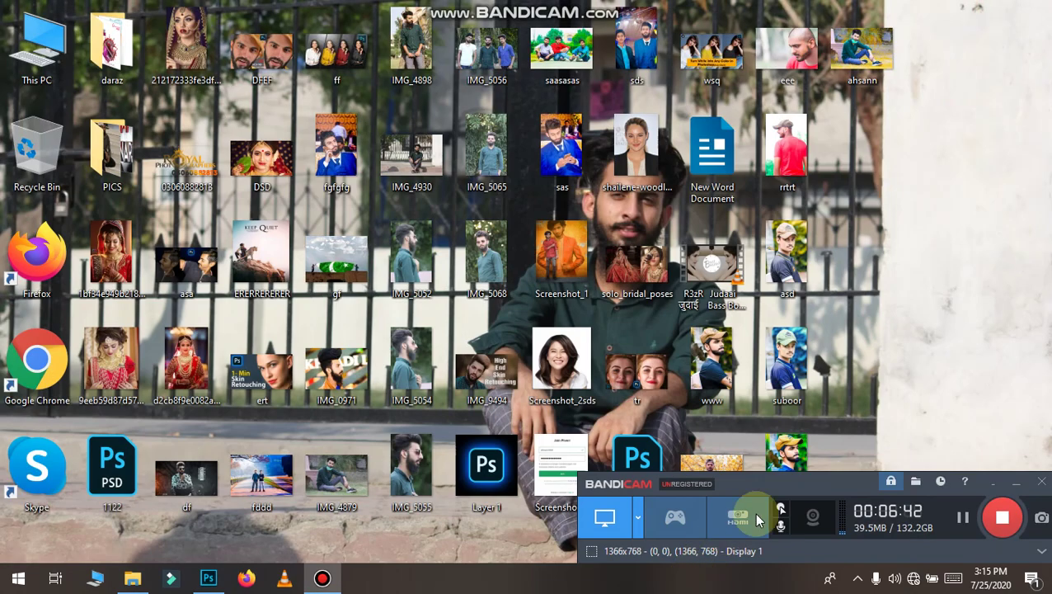